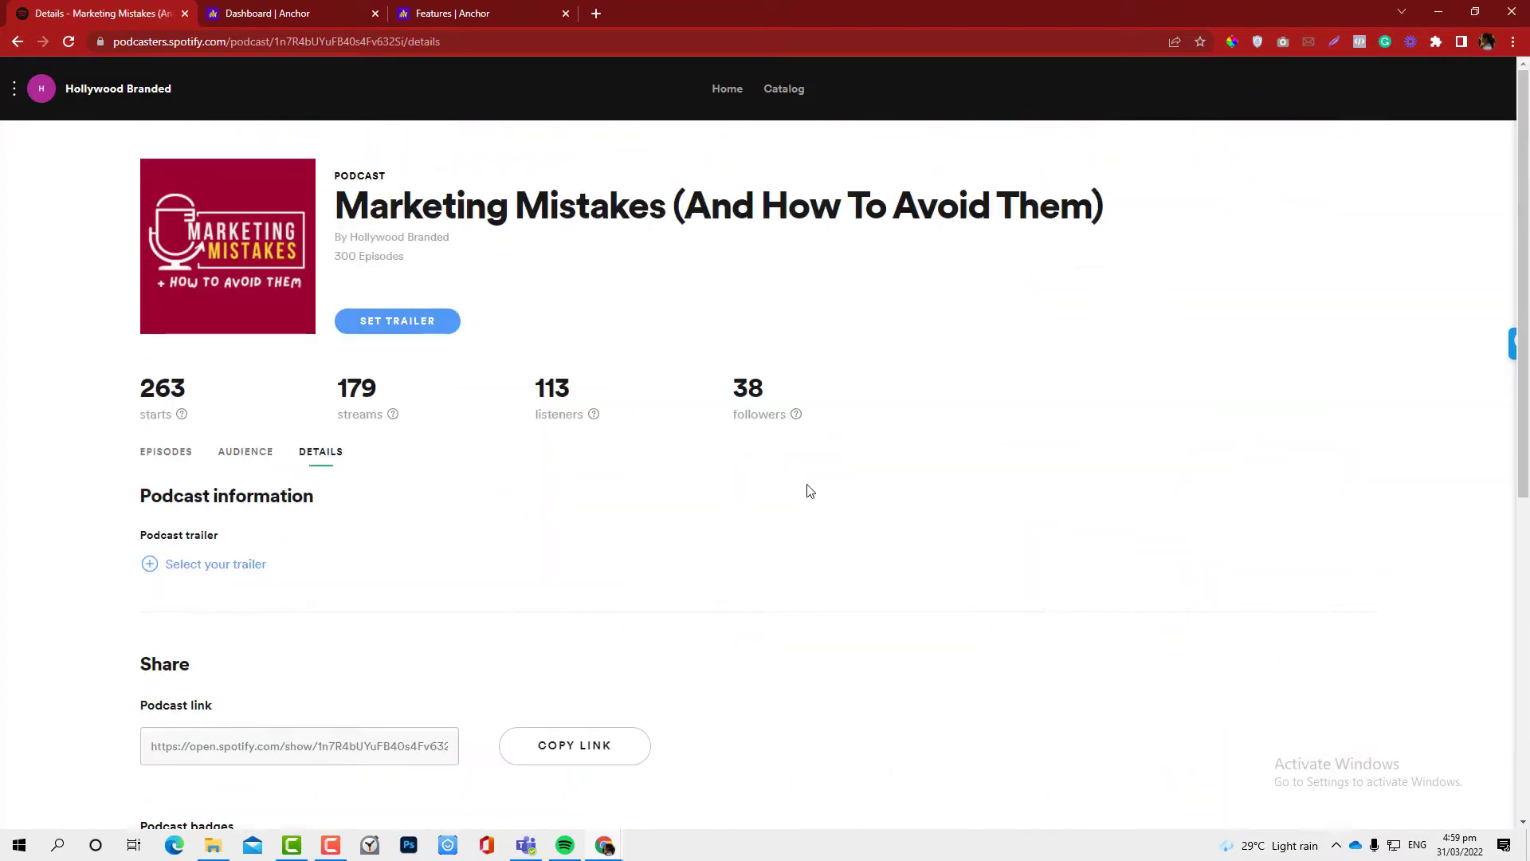
scroll(805, 488, "down", 3)
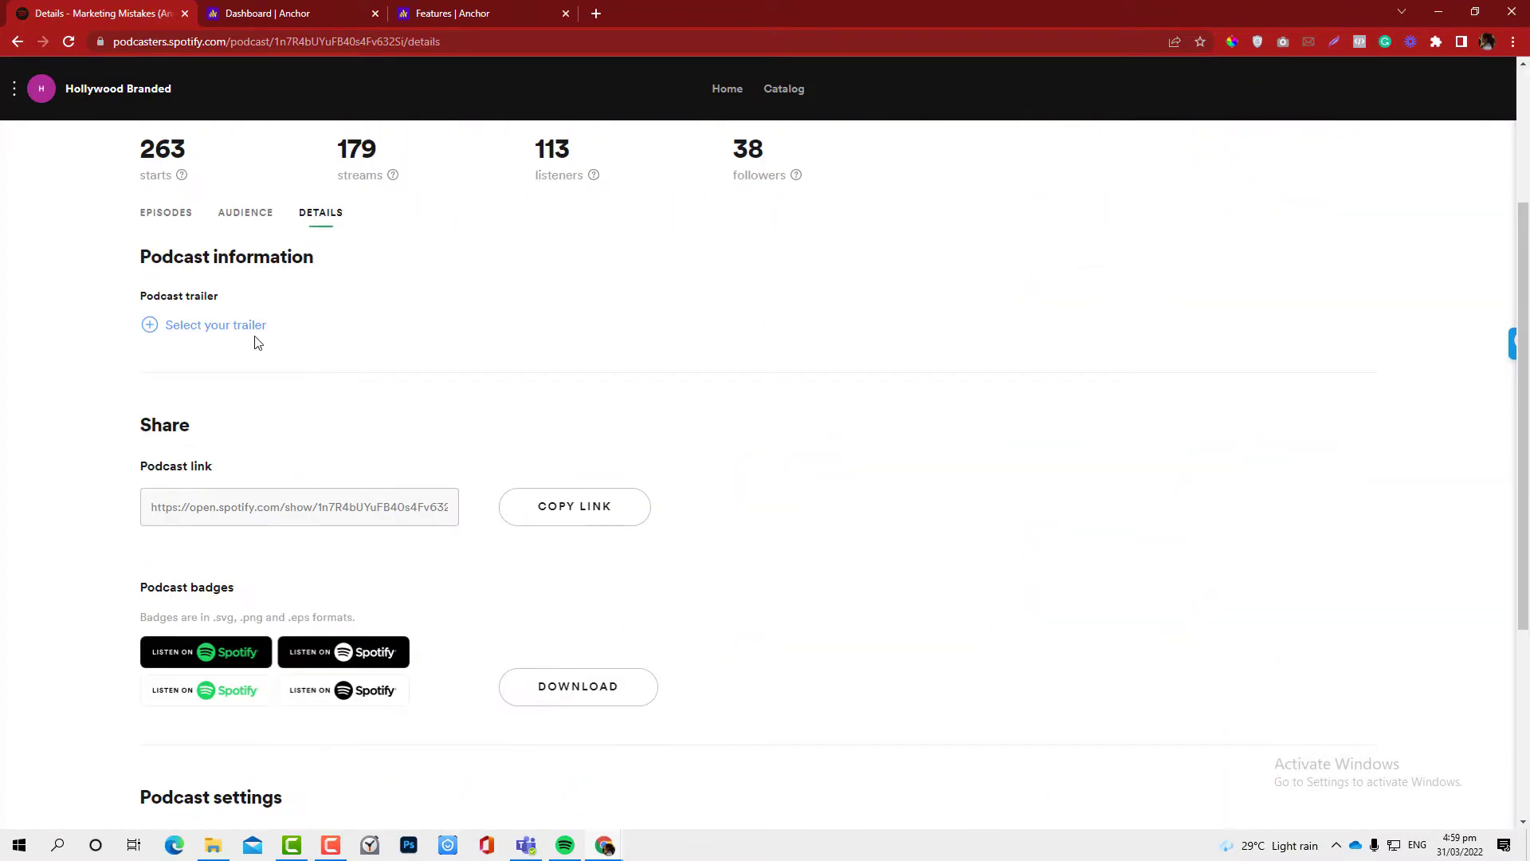
Step: Open the podcast's Details page with its trailer selector, share link and badges
left_click(252, 338)
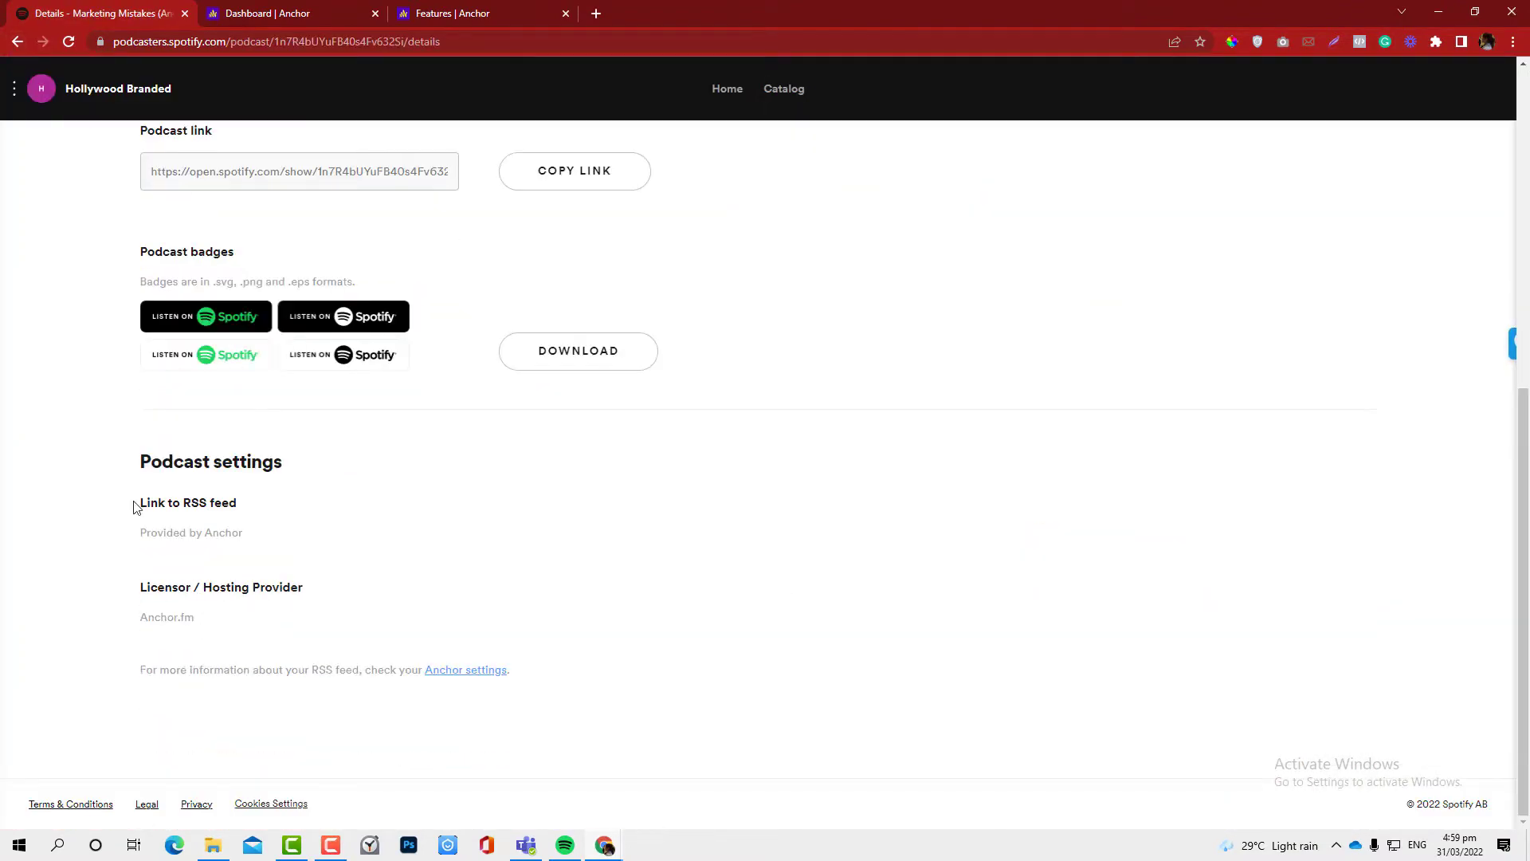
scroll(408, 609, "up", 10)
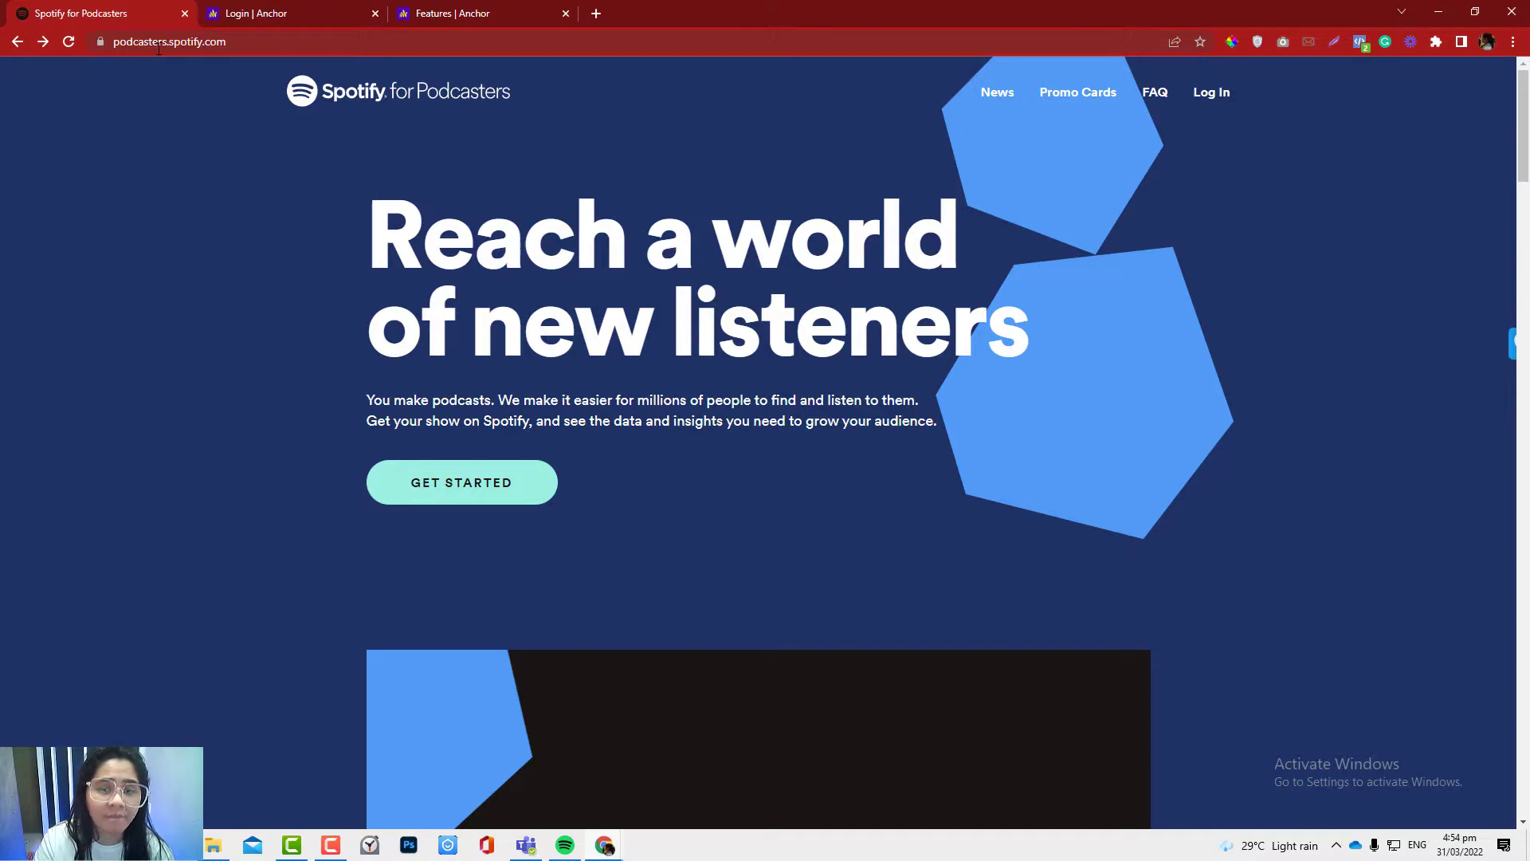
Step: Log in to the Spotify account with its e-mail address and password
left_click(1195, 93)
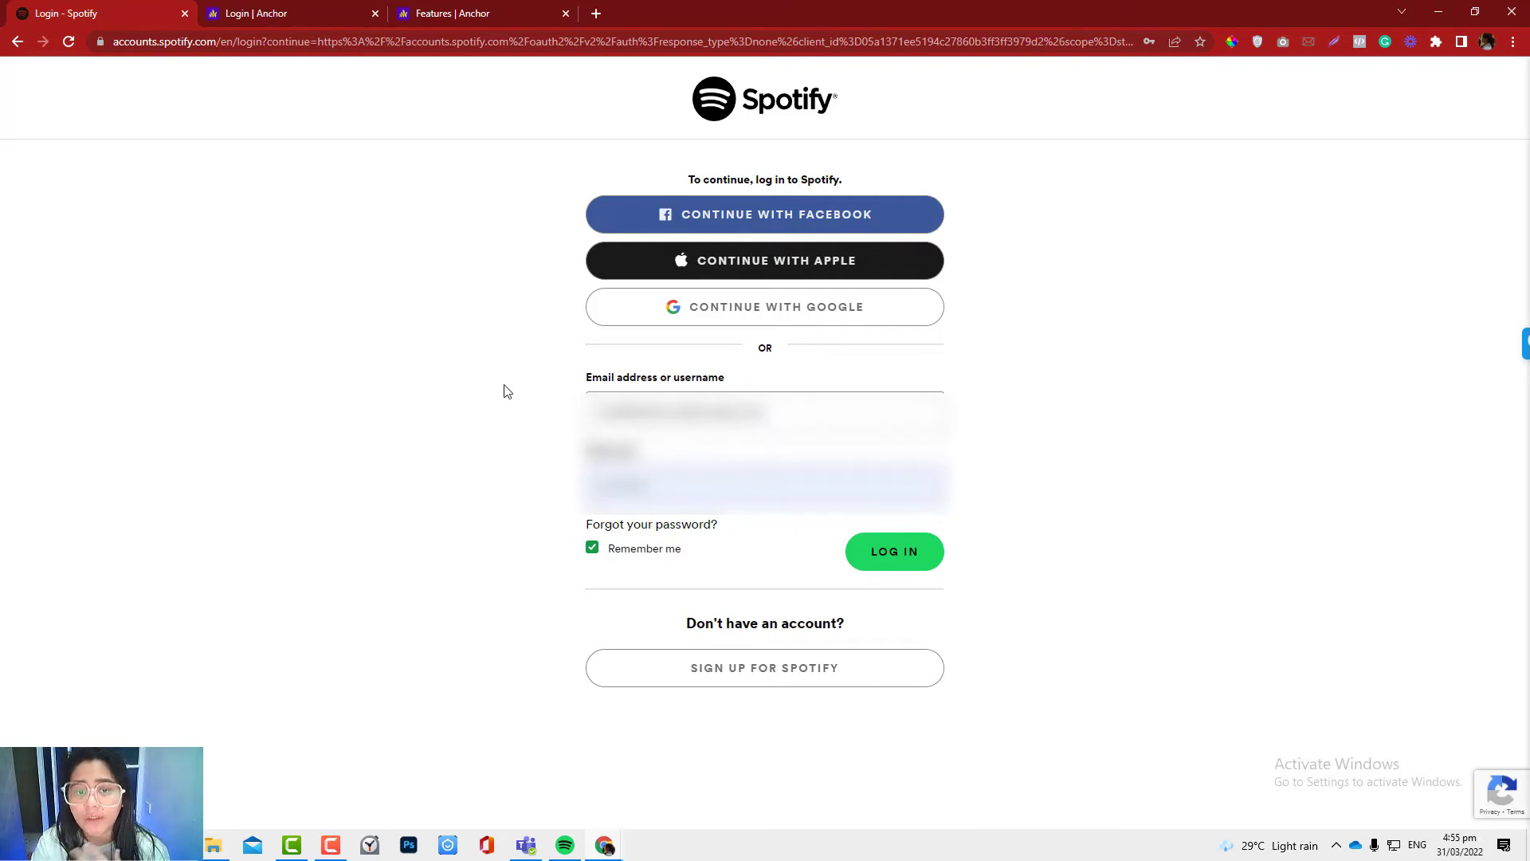
left_click(594, 430)
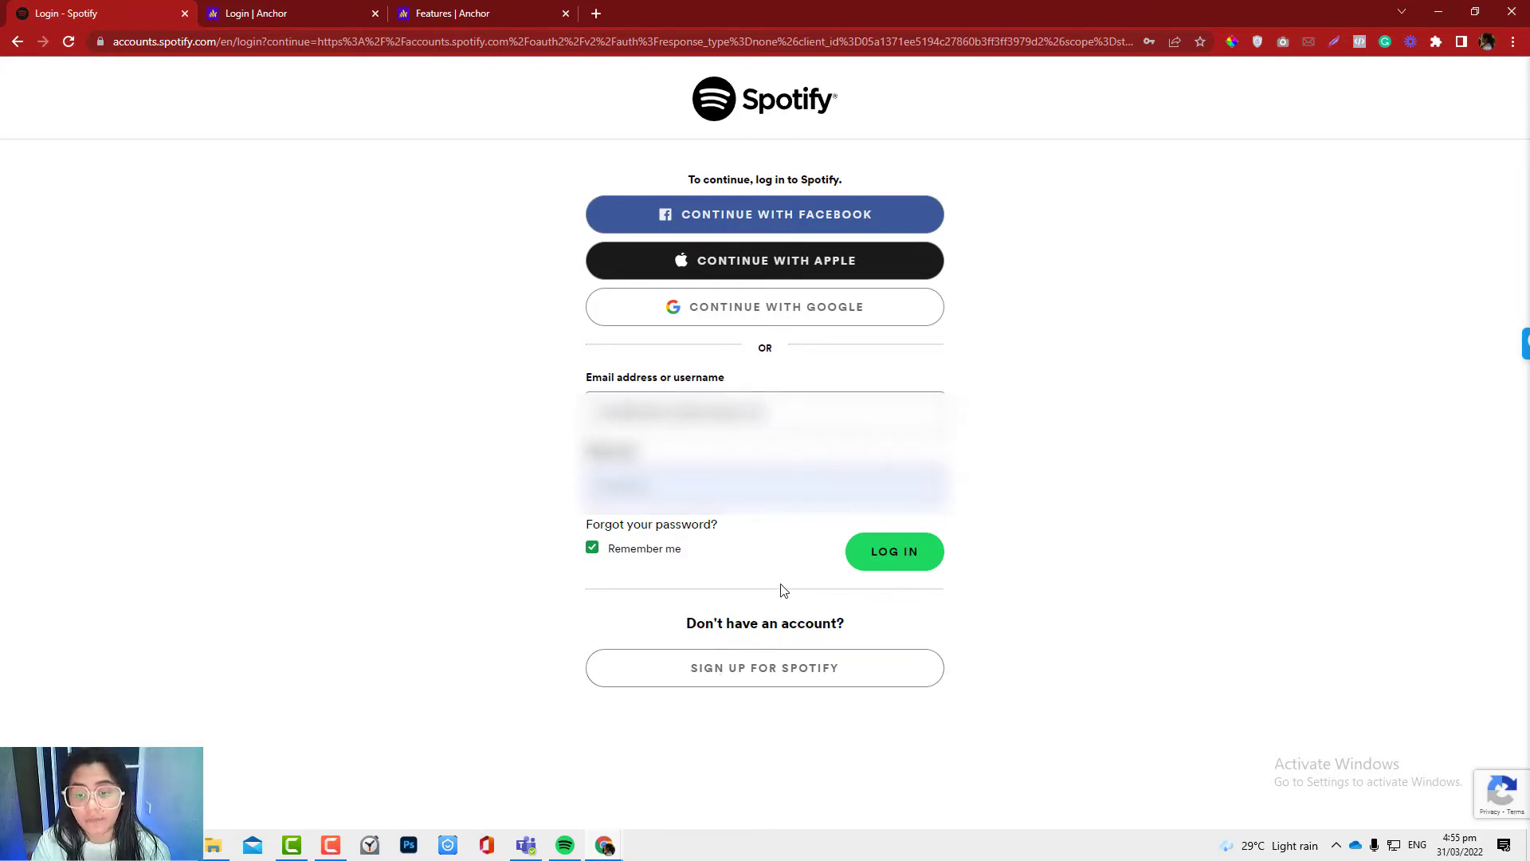
left_click(905, 552)
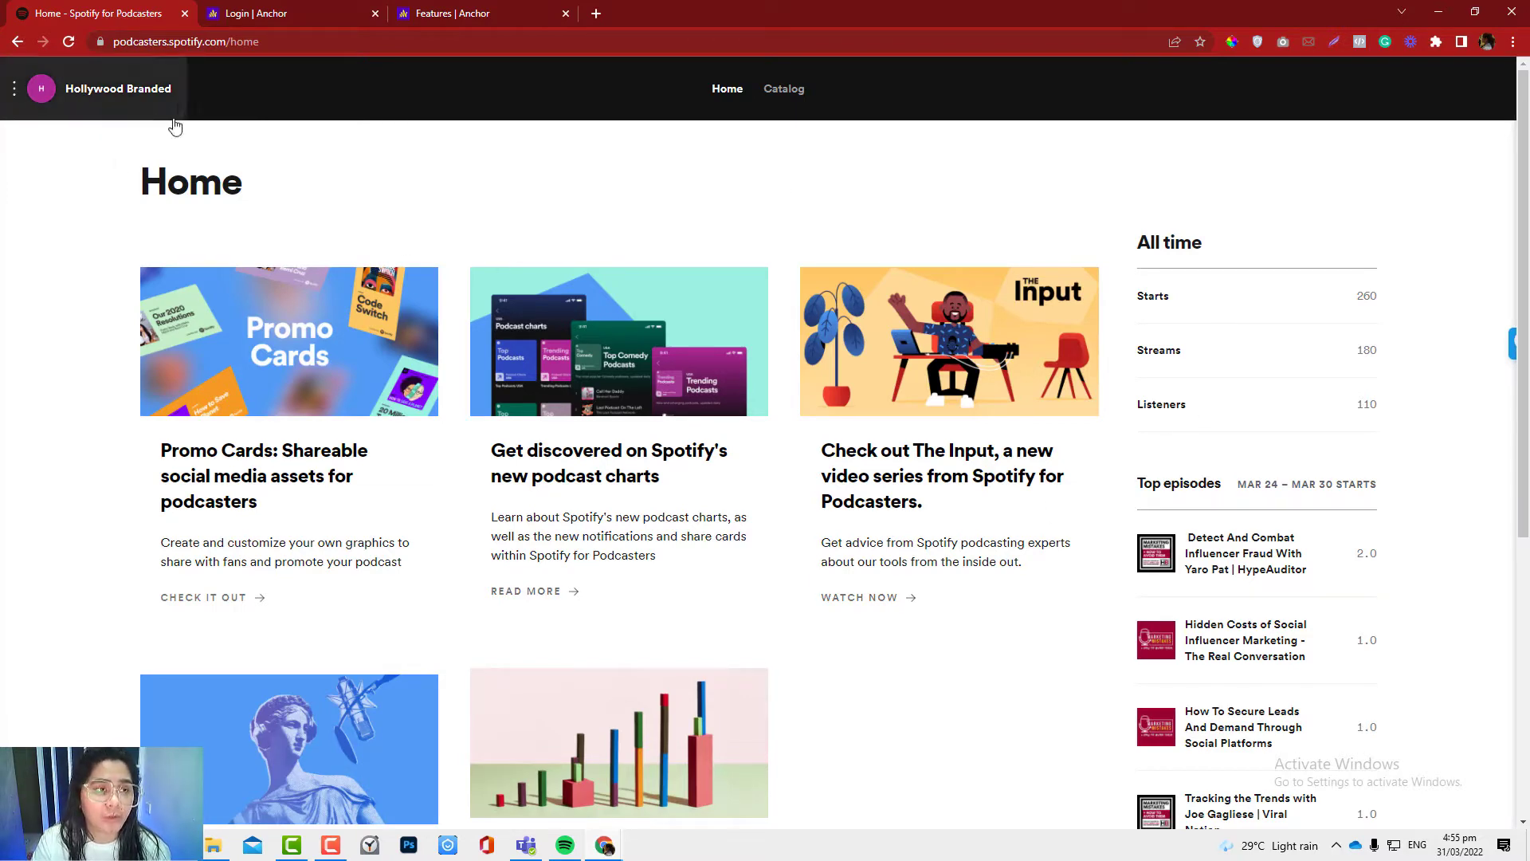
Step: Go to the Add or claim your podcast page from the side menu
left_click(15, 90)
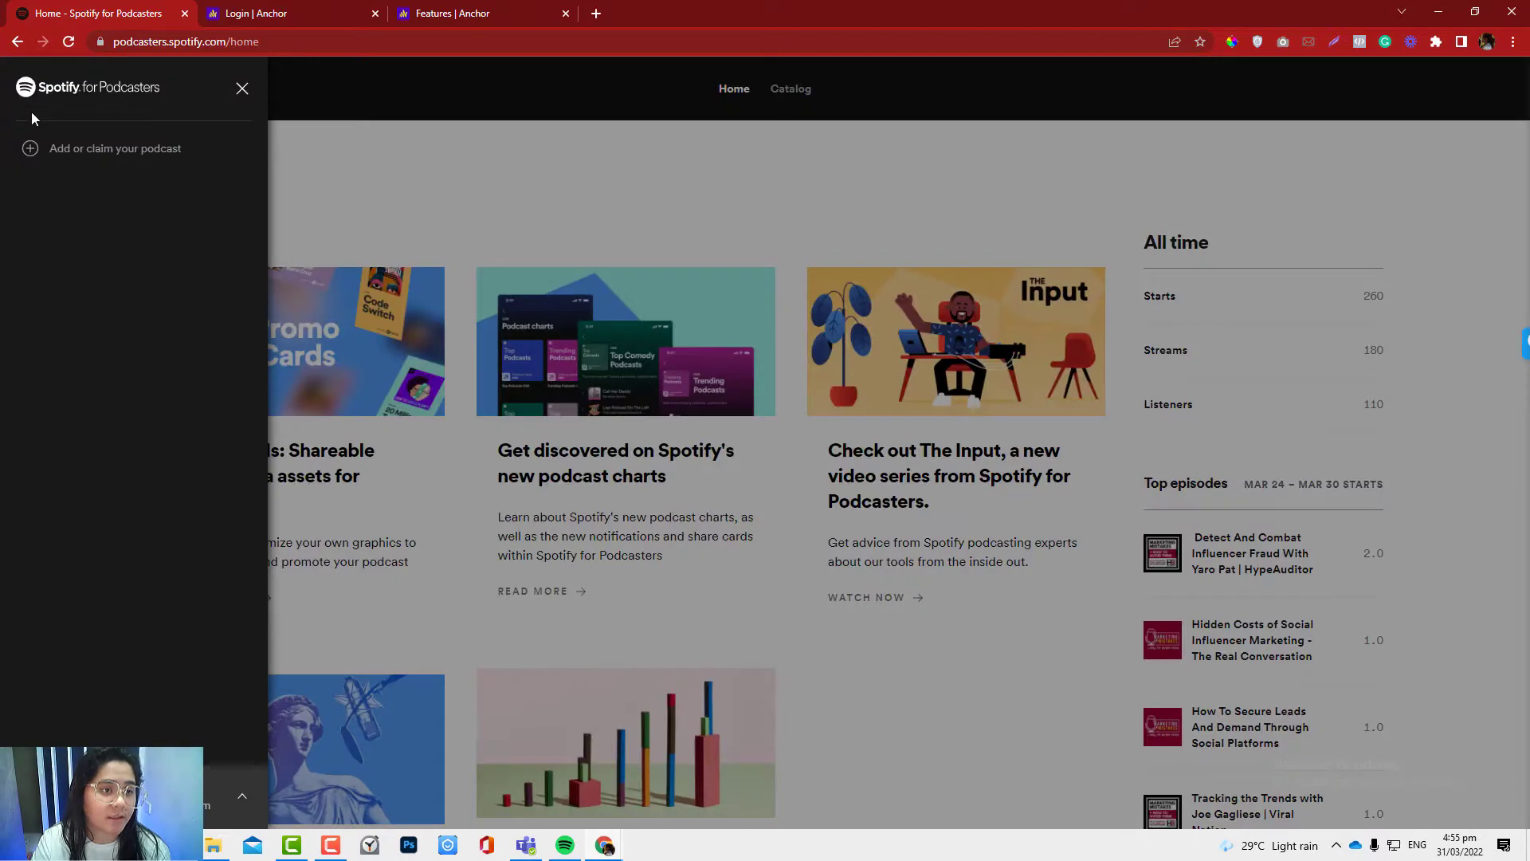
left_click(56, 145)
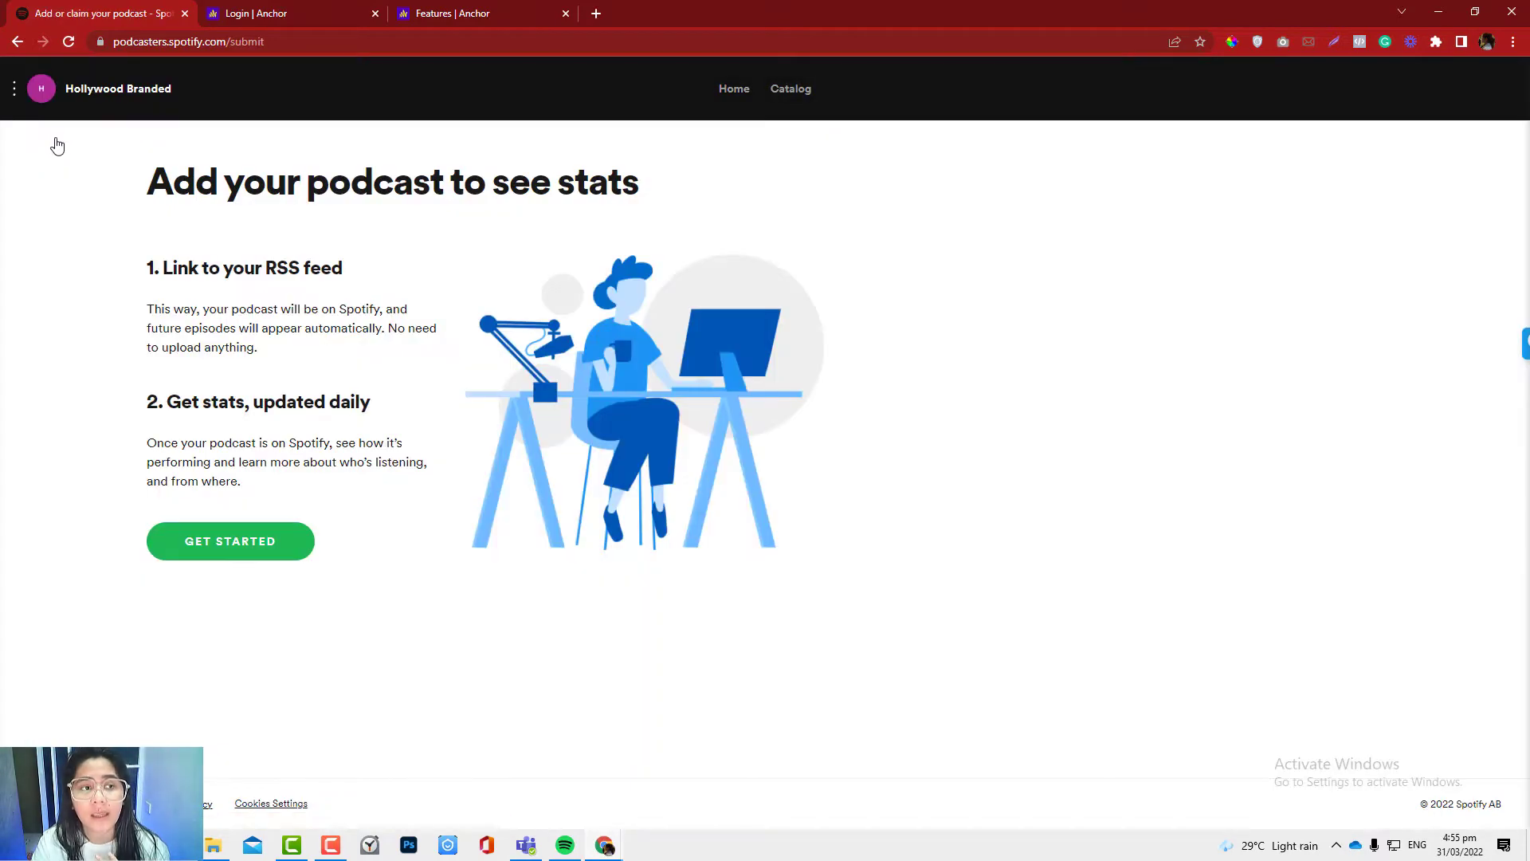
left_click(16, 89)
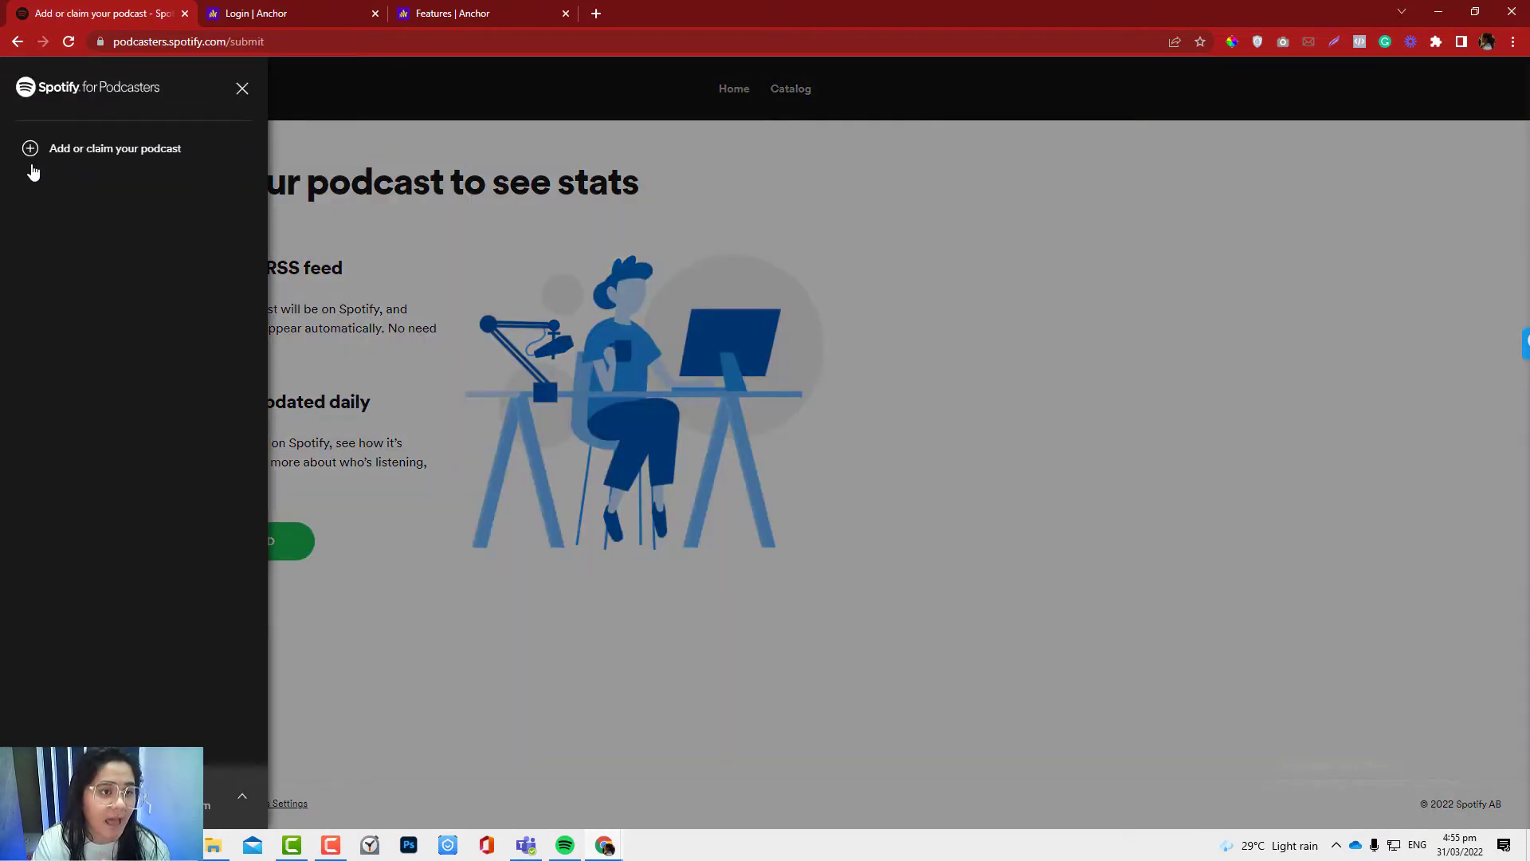
left_click(618, 253)
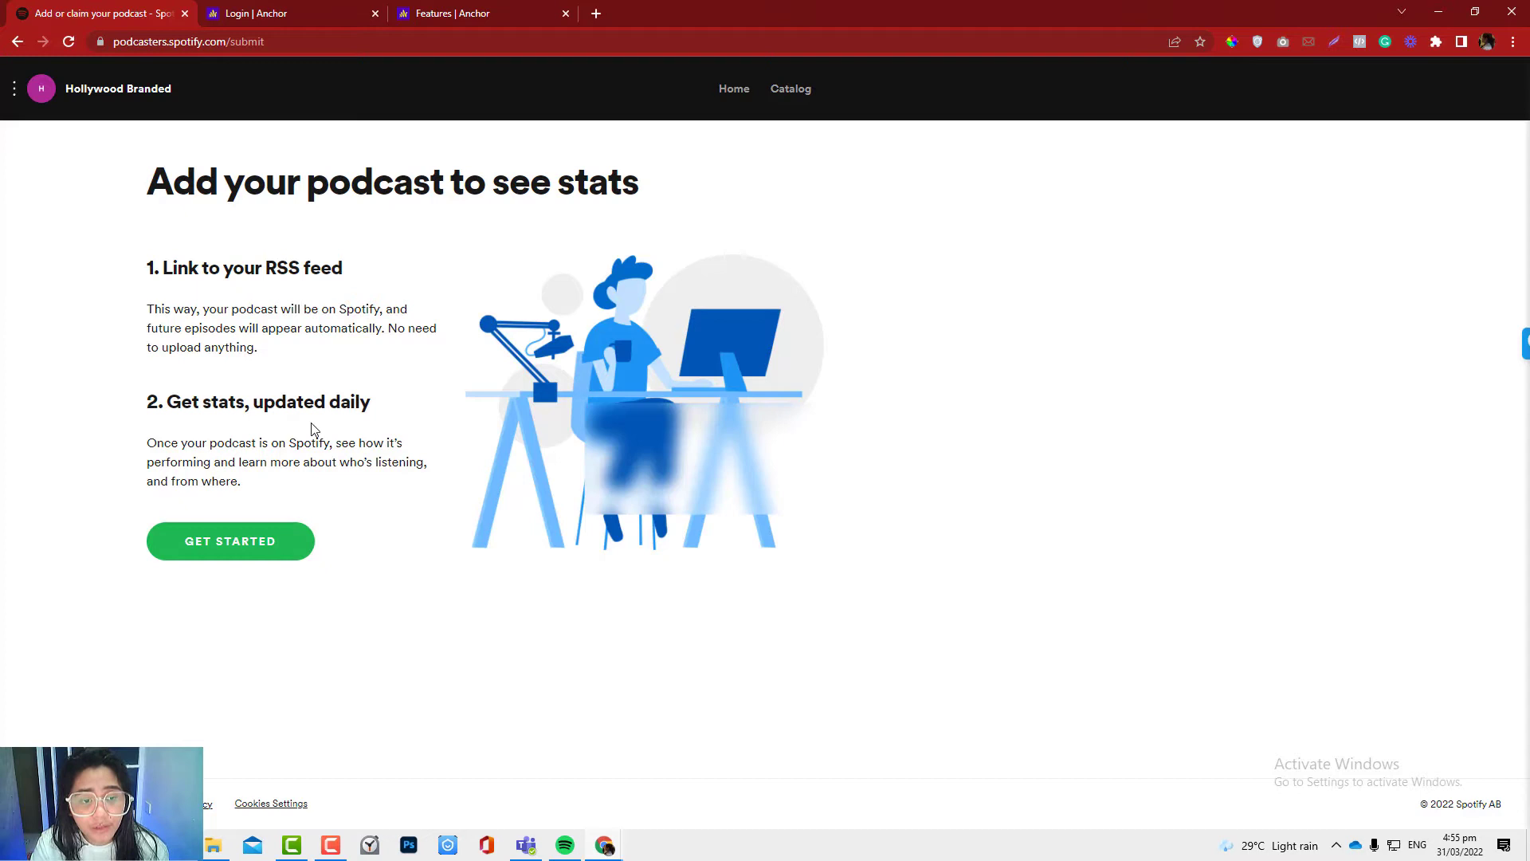
Step: Start the Add a podcast wizard and reach its RSS feed link field
left_click(268, 536)
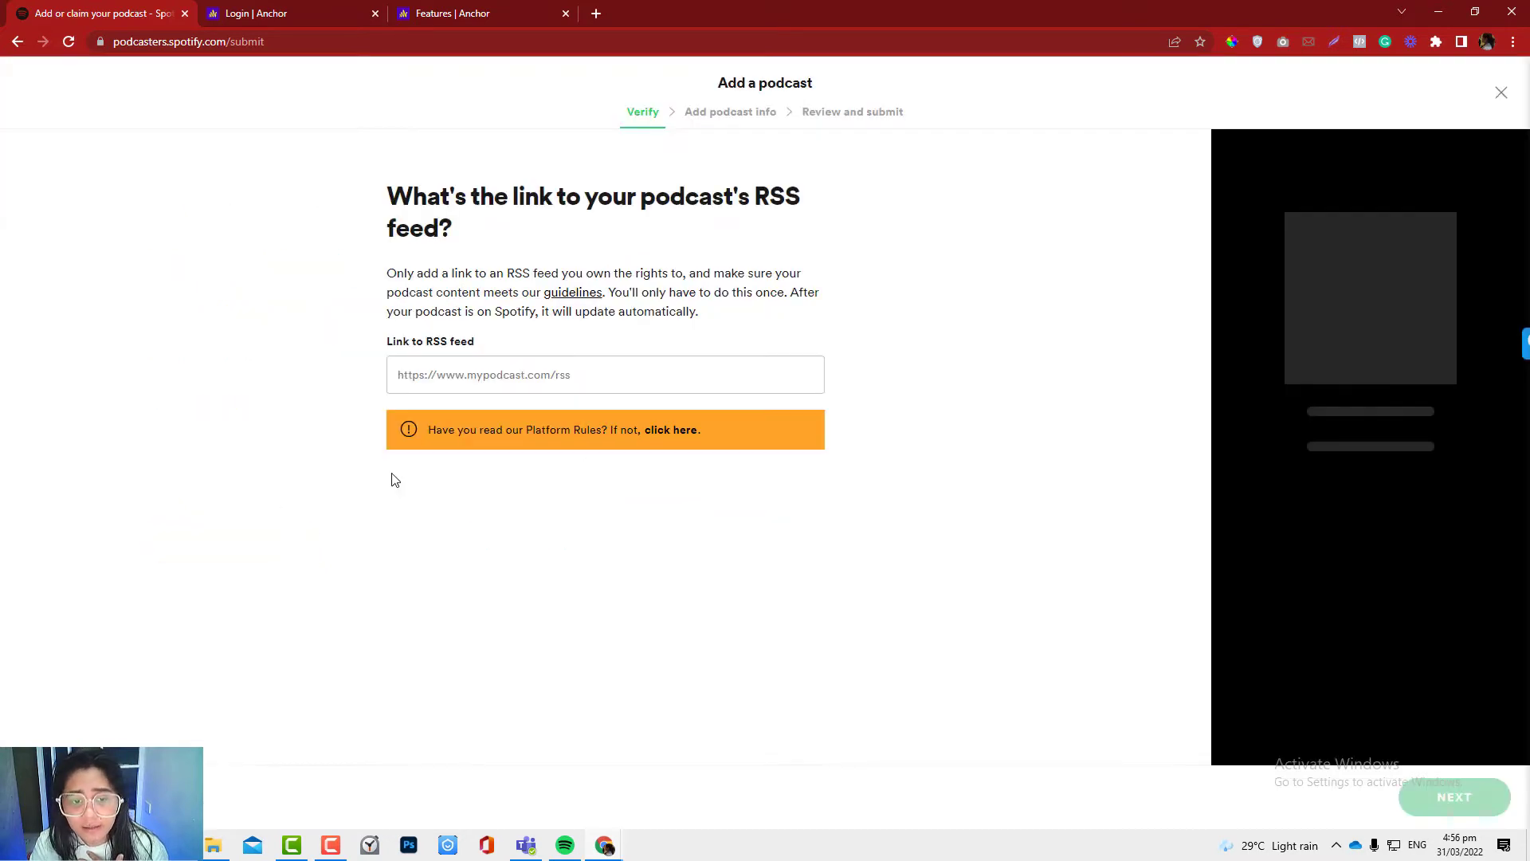
left_click(494, 372)
left_click(531, 344)
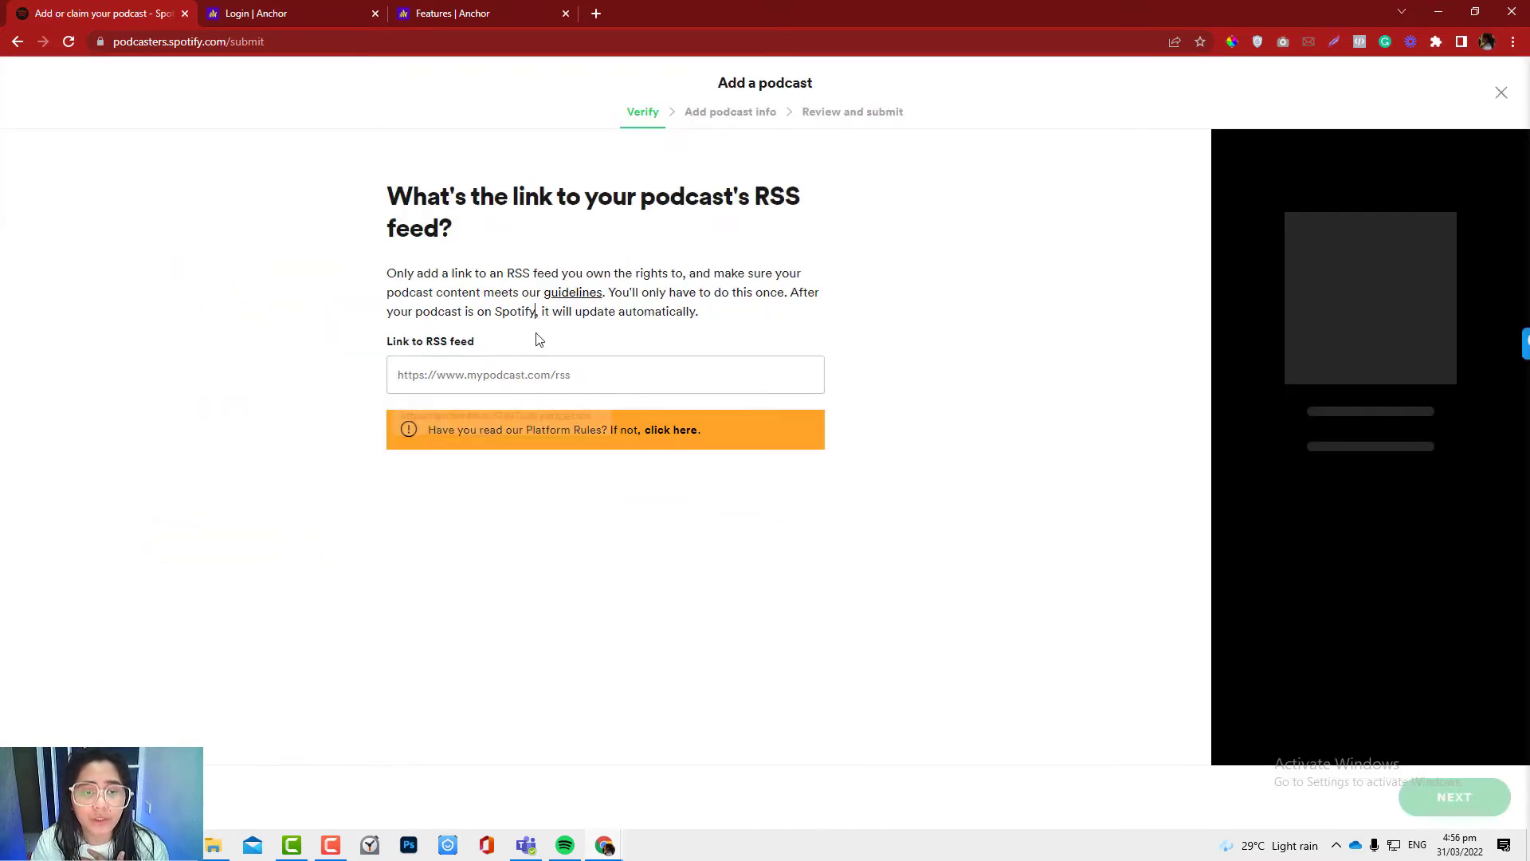
Step: Log in to Anchor and open the Podcast Availability settings page
left_click(301, 14)
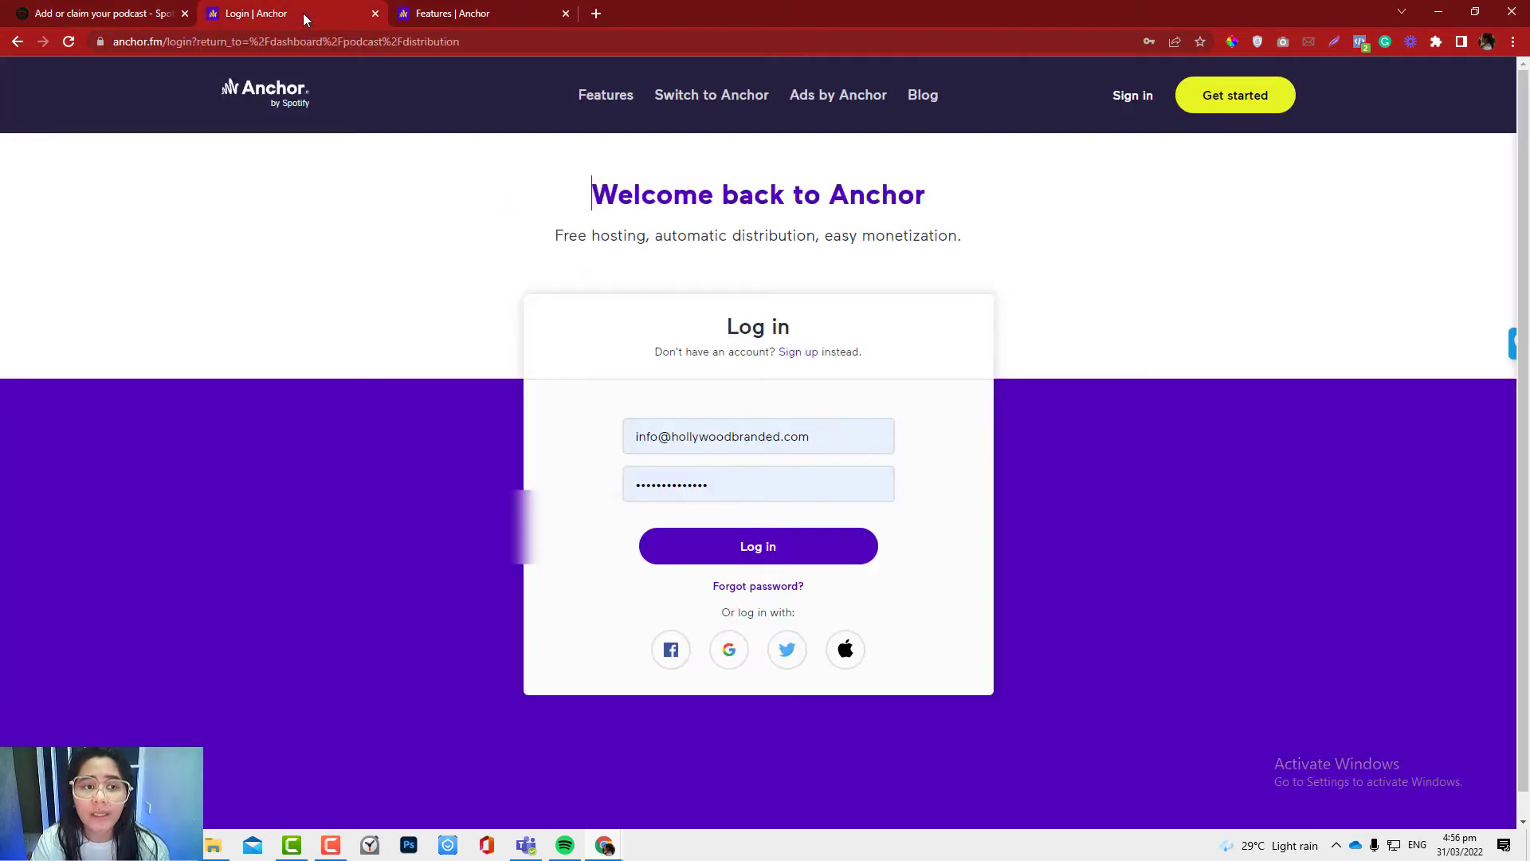
left_click(708, 545)
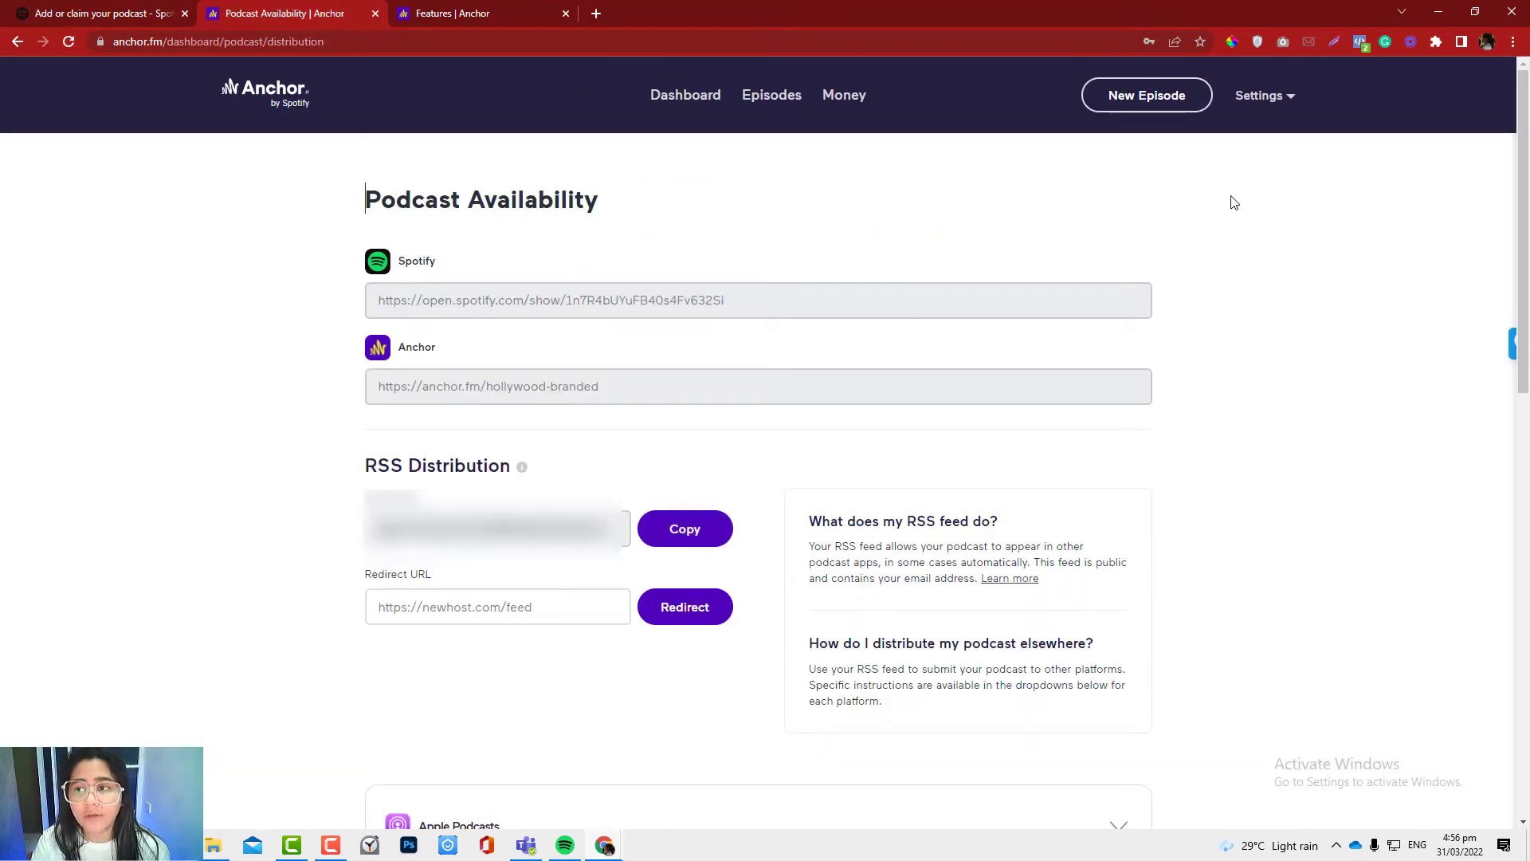
left_click(1273, 97)
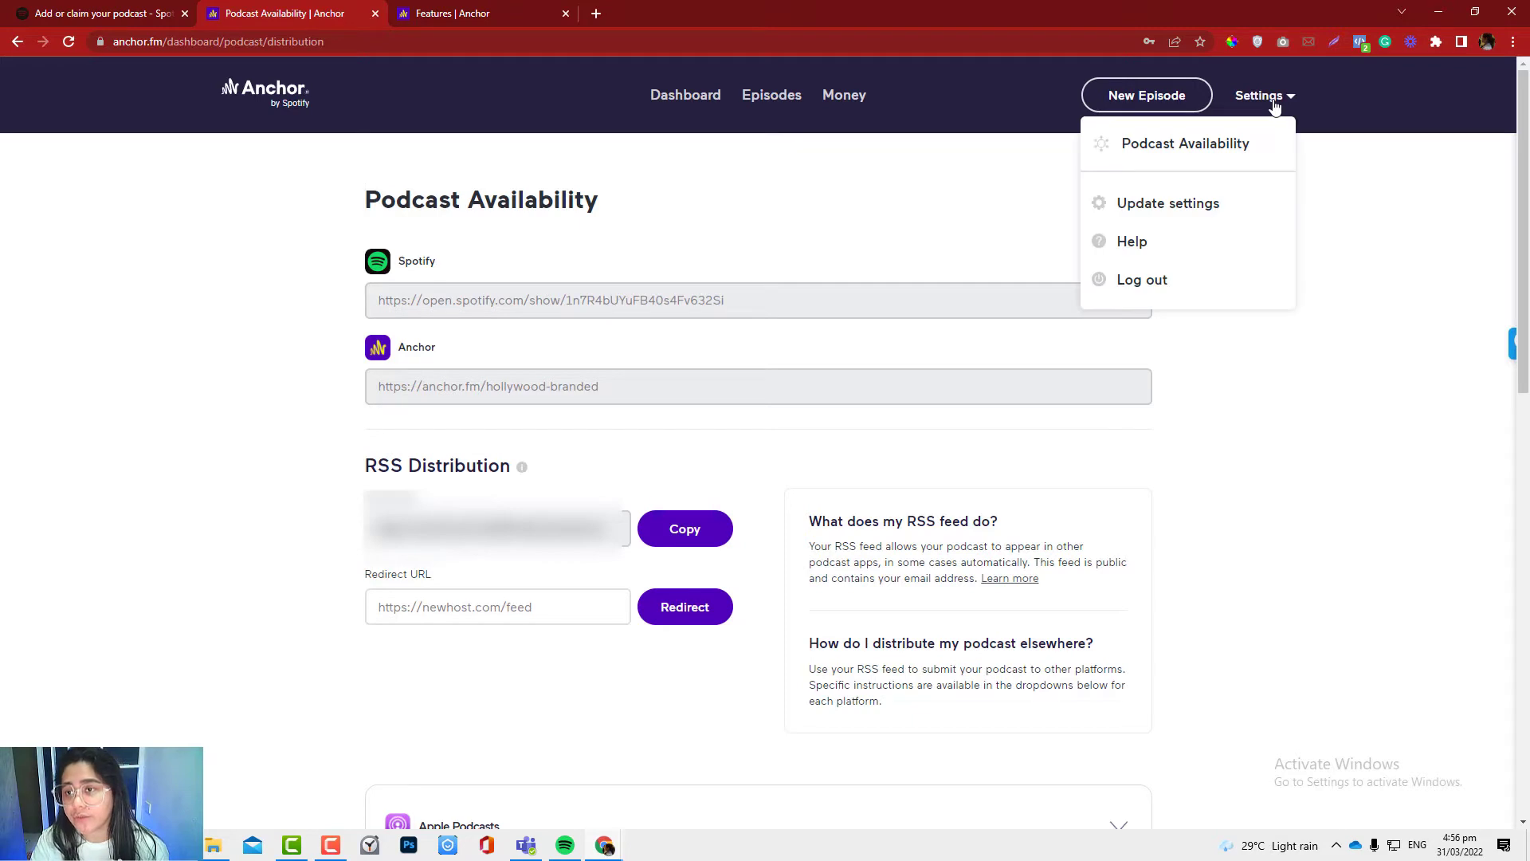
left_click(1157, 150)
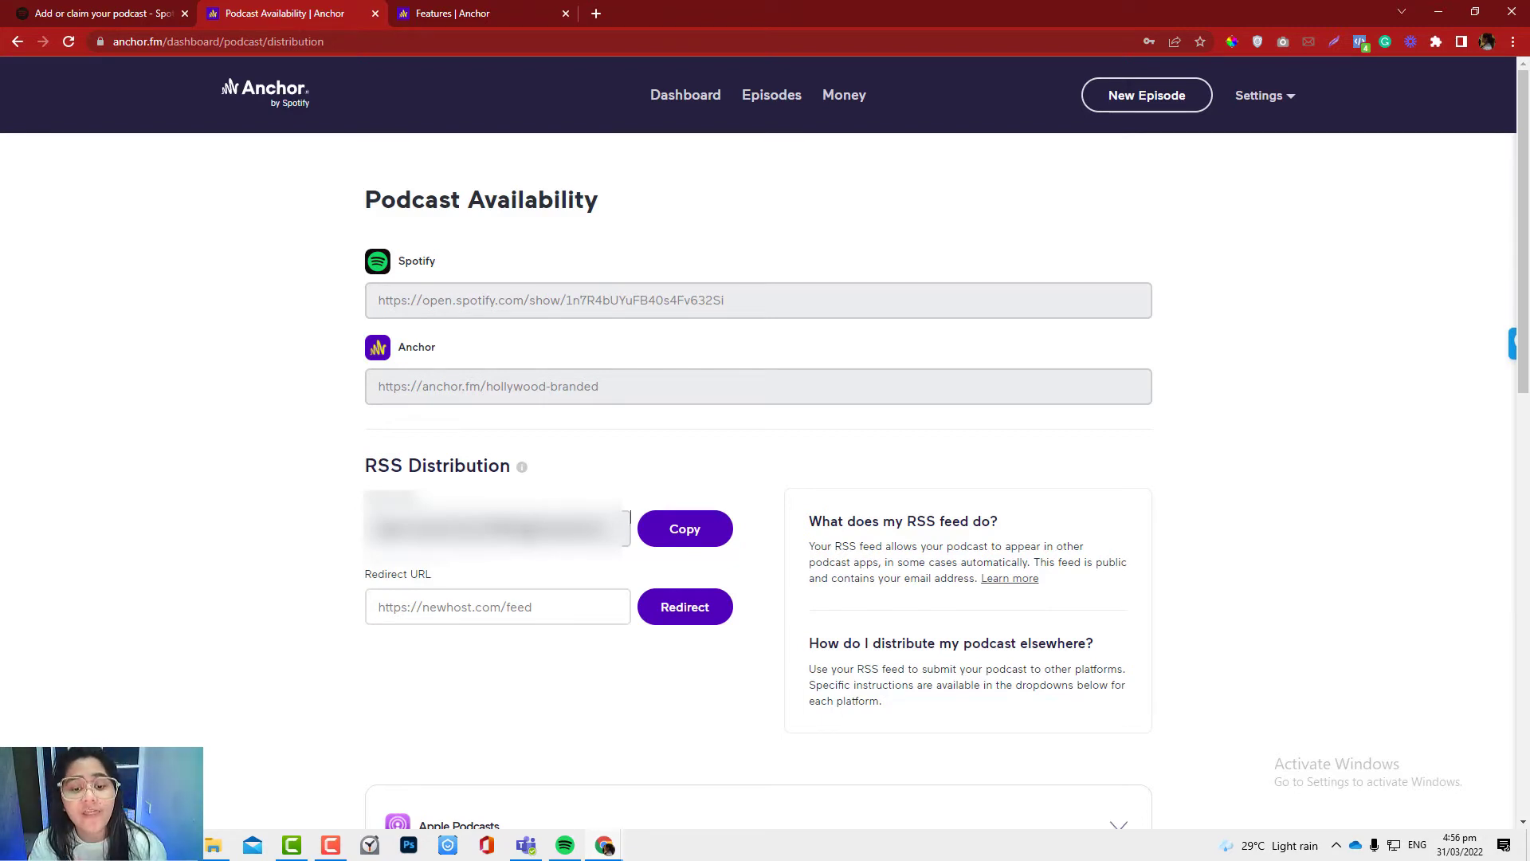
Step: Copy the podcast's RSS feed link and return to the Spotify add-podcast page
left_click_drag(511, 465, 415, 502)
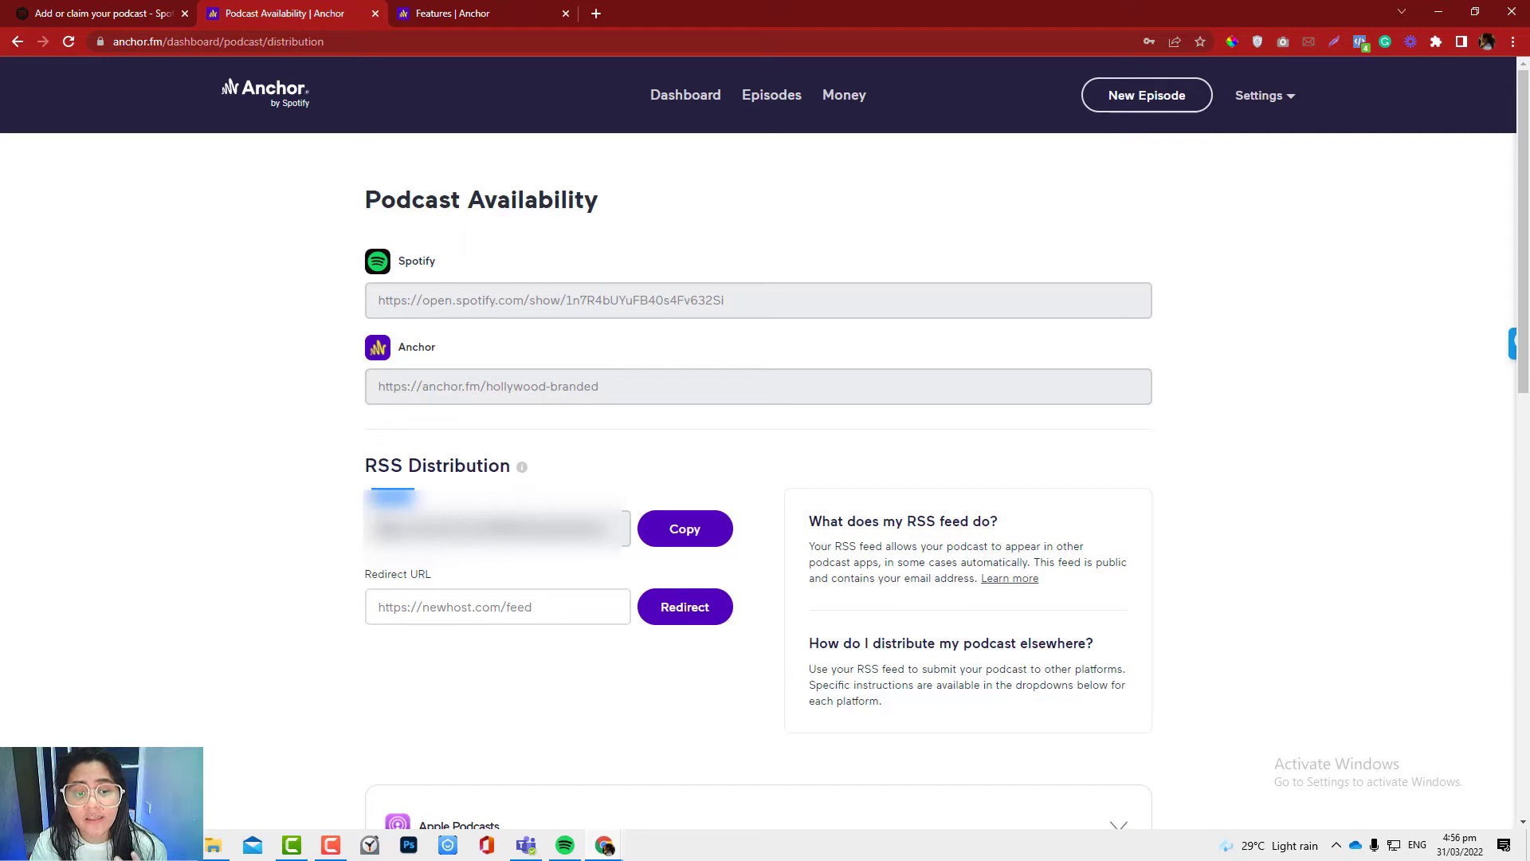
left_click(490, 528)
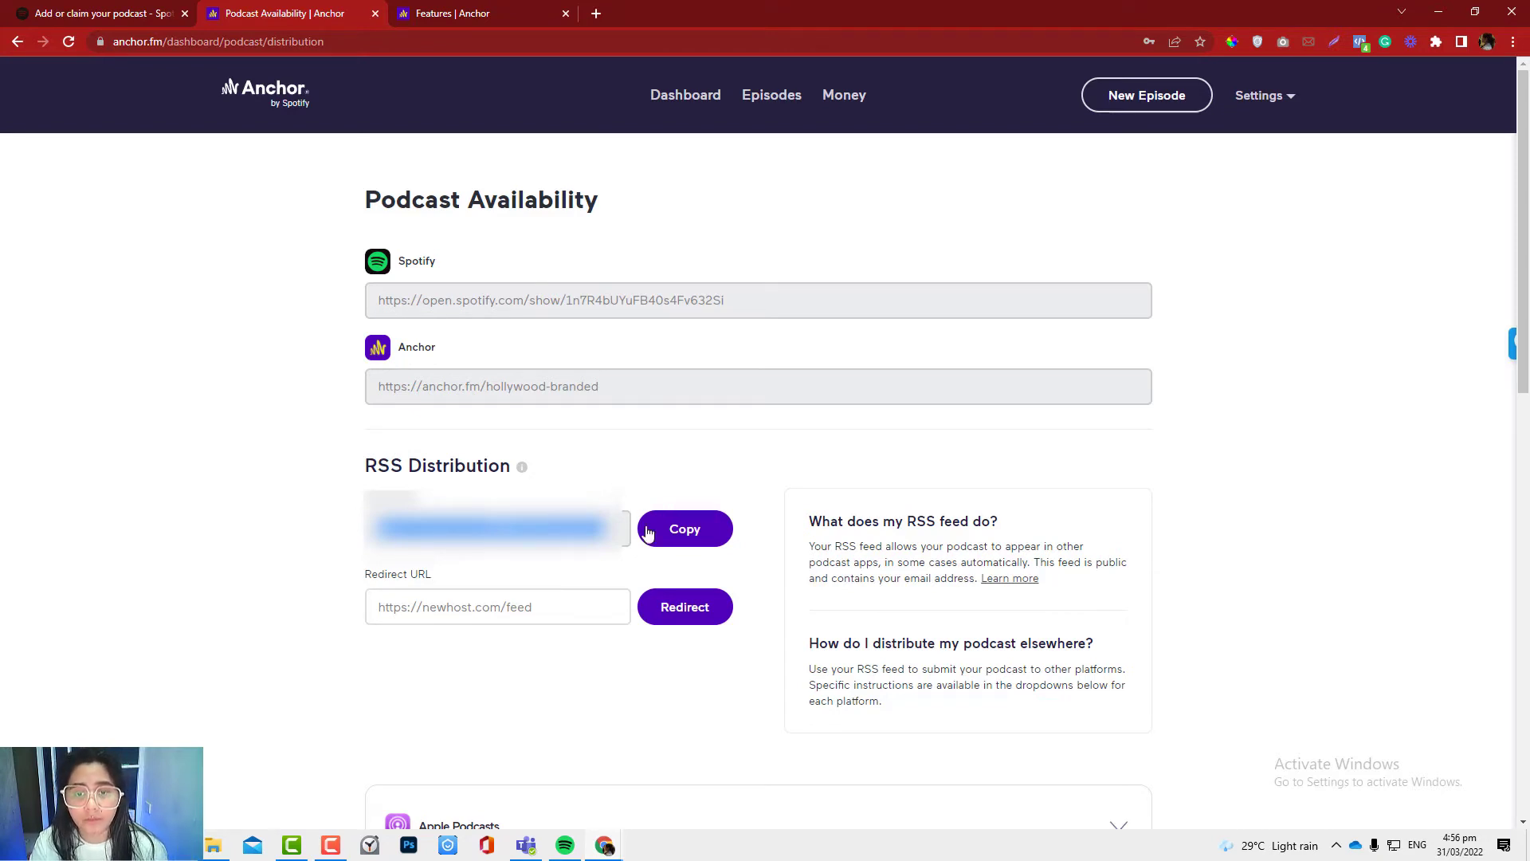
left_click(686, 539)
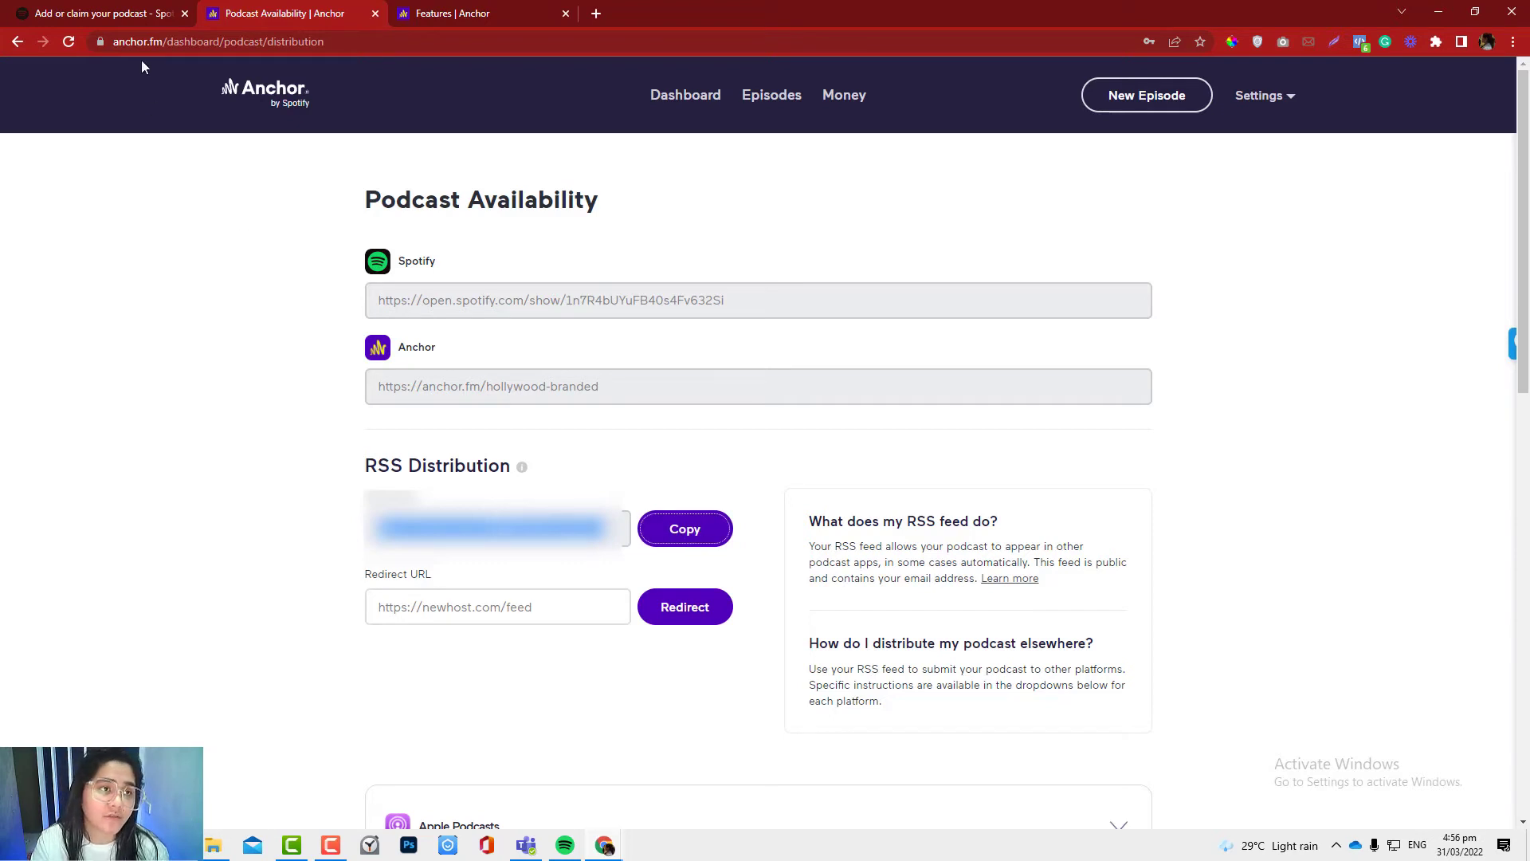
left_click(141, 18)
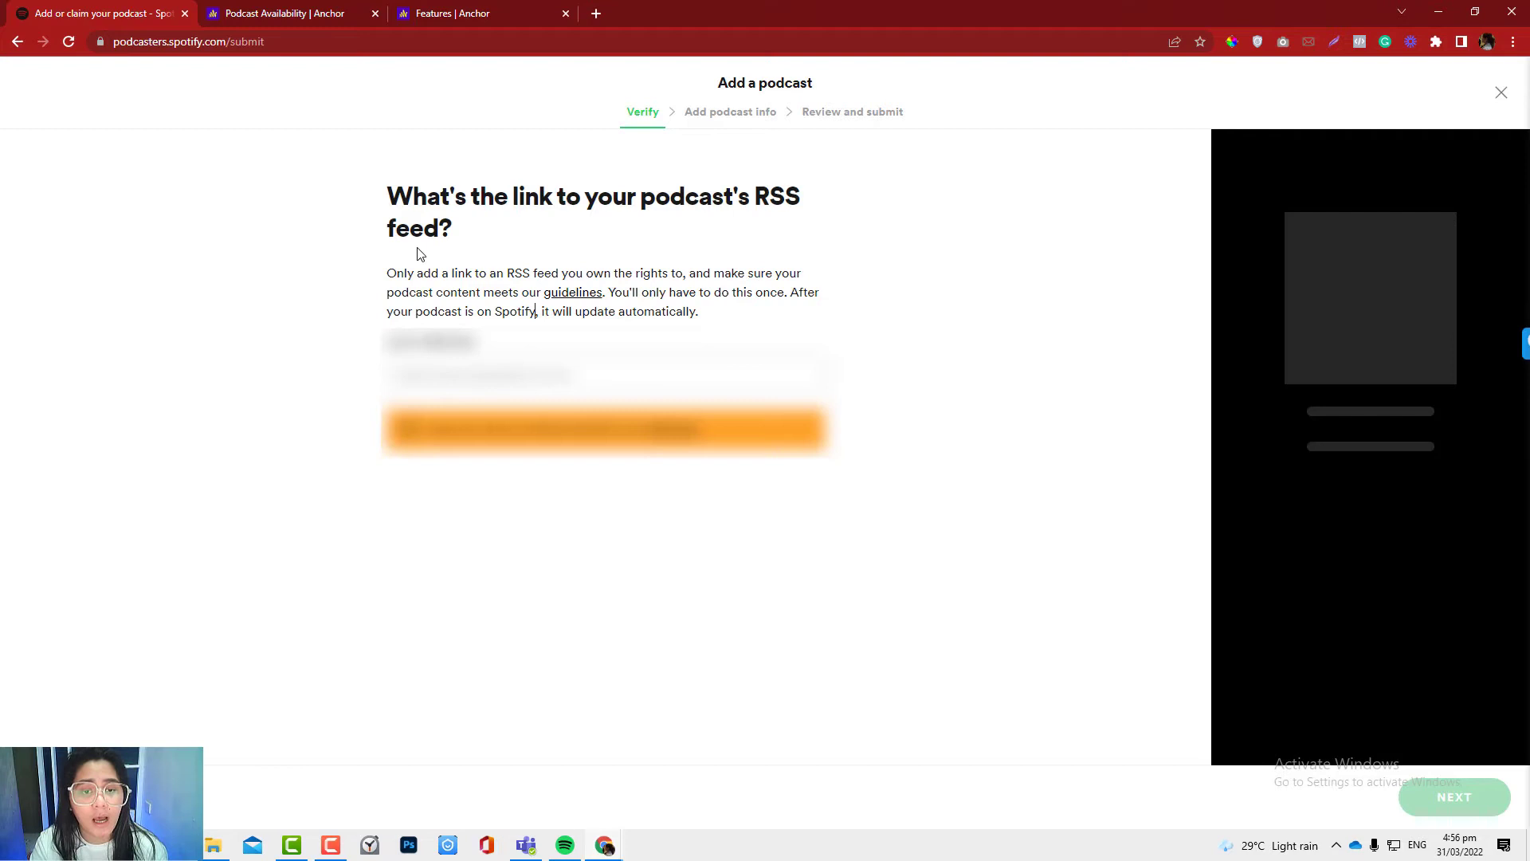
Step: Paste the RSS feed link, submit it, and confirm Marketing Mistakes as the podcast to claim
left_click(479, 373)
key("ctrl+v")
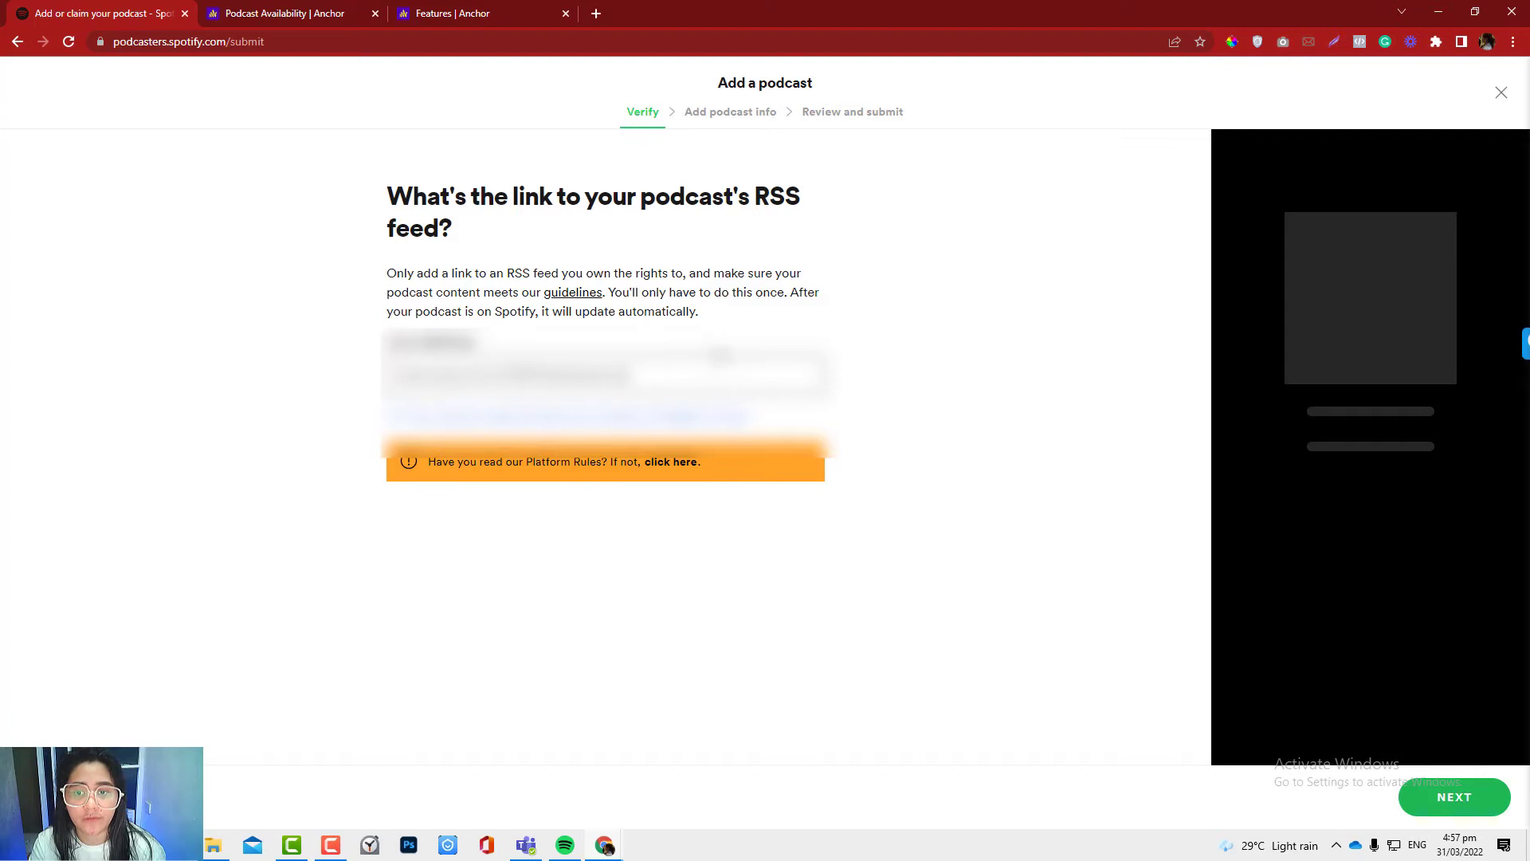
left_click(1454, 797)
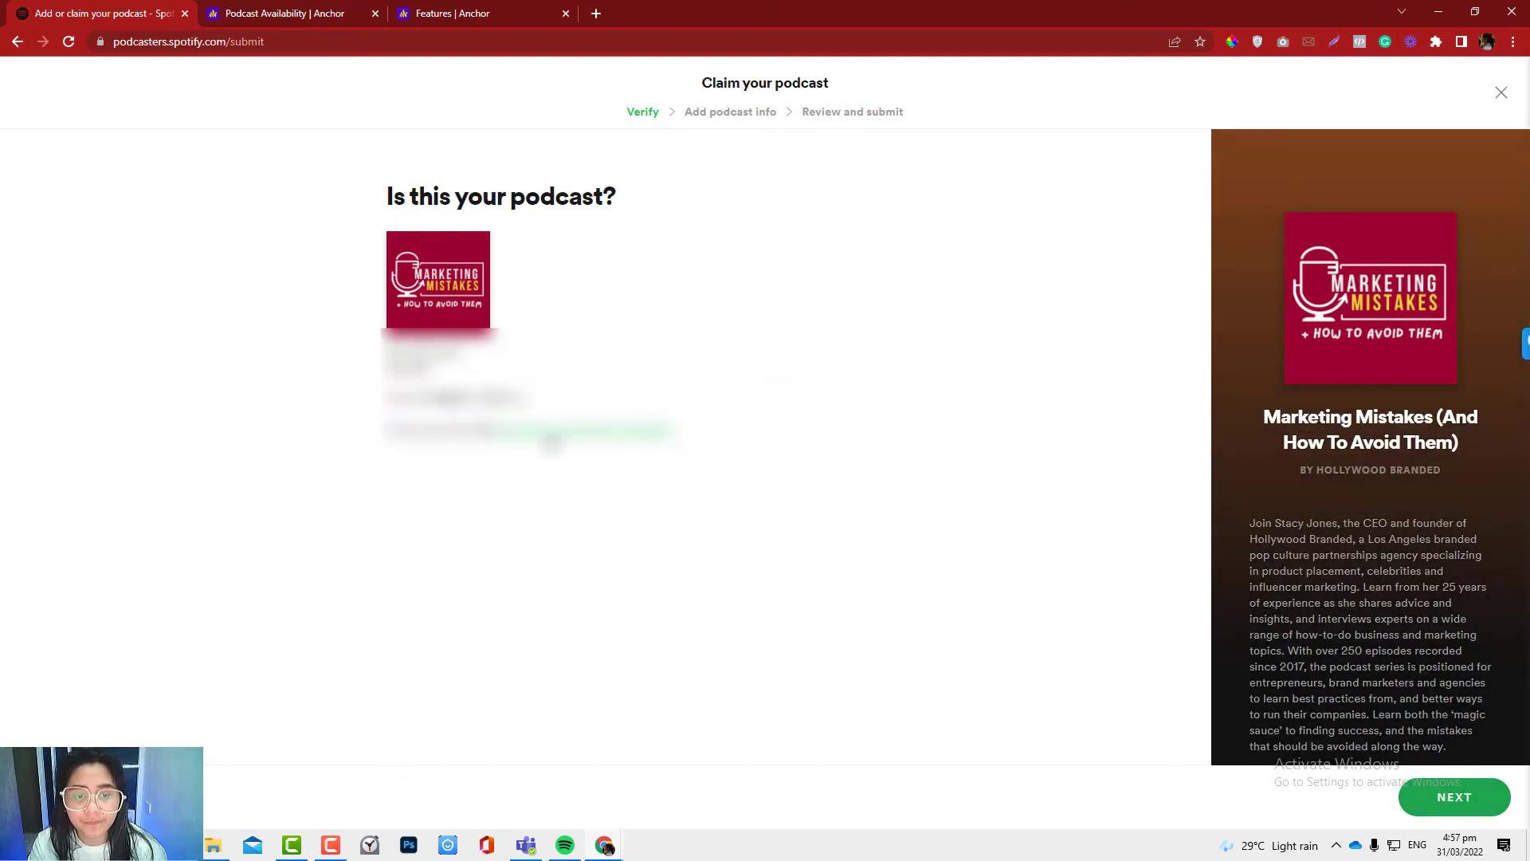
left_click(1439, 798)
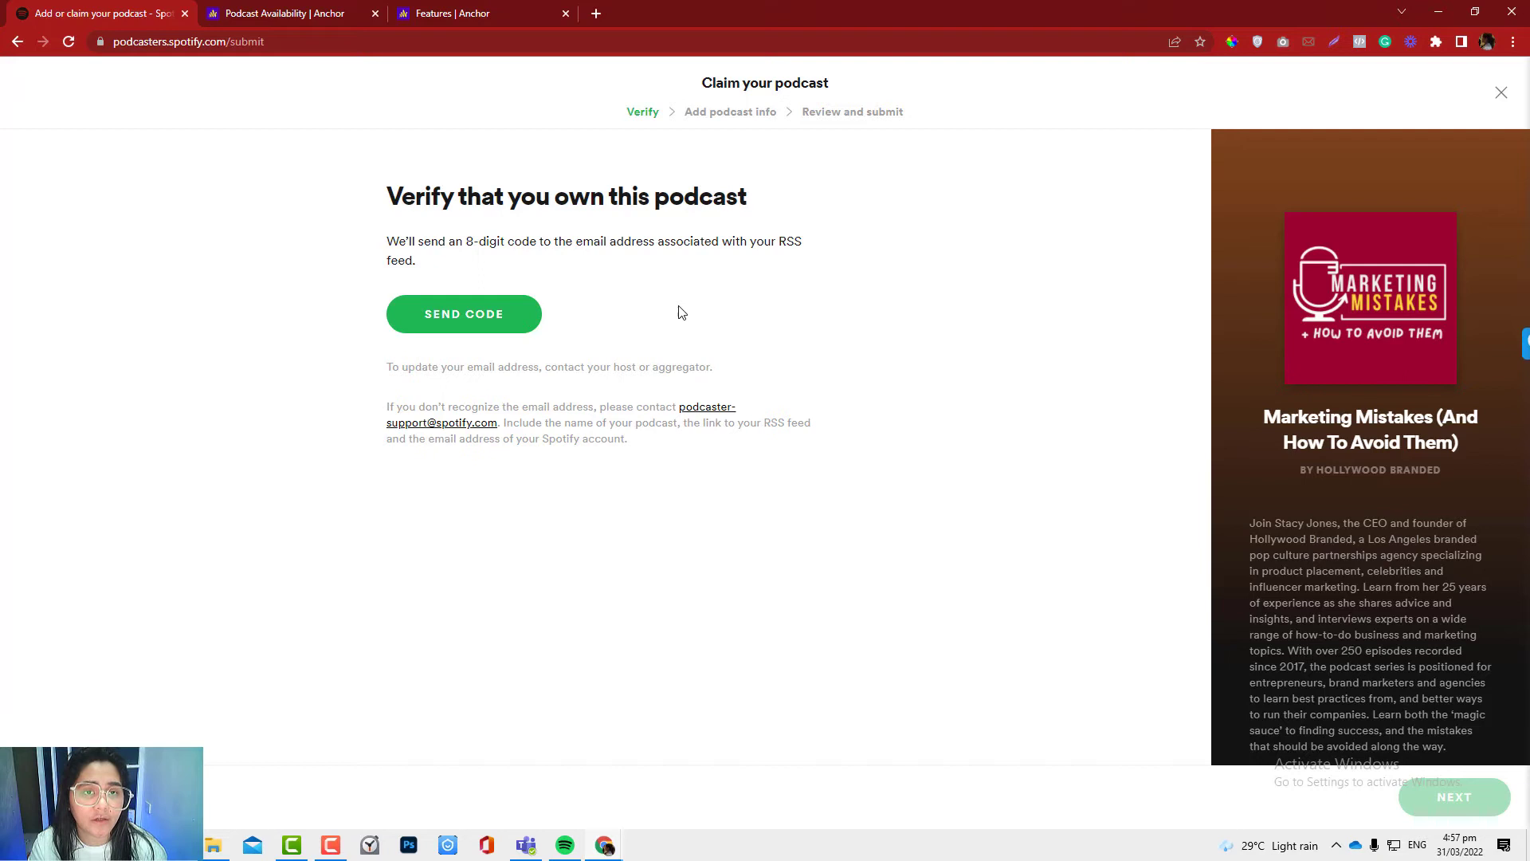
left_click(327, 17)
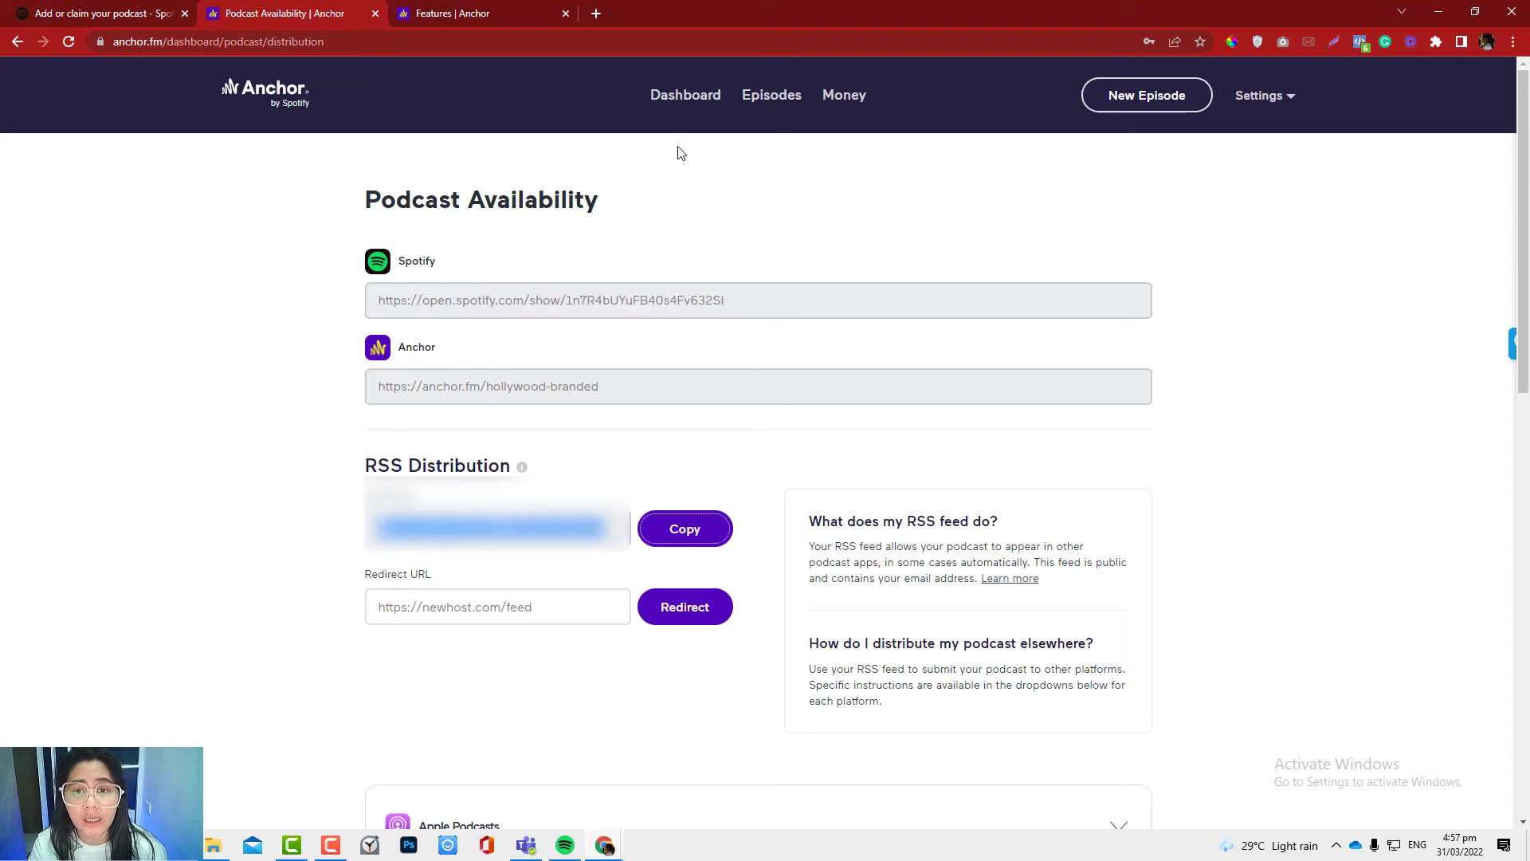
Step: Look over the Anchor Episodes list and Dashboard overview
left_click(764, 104)
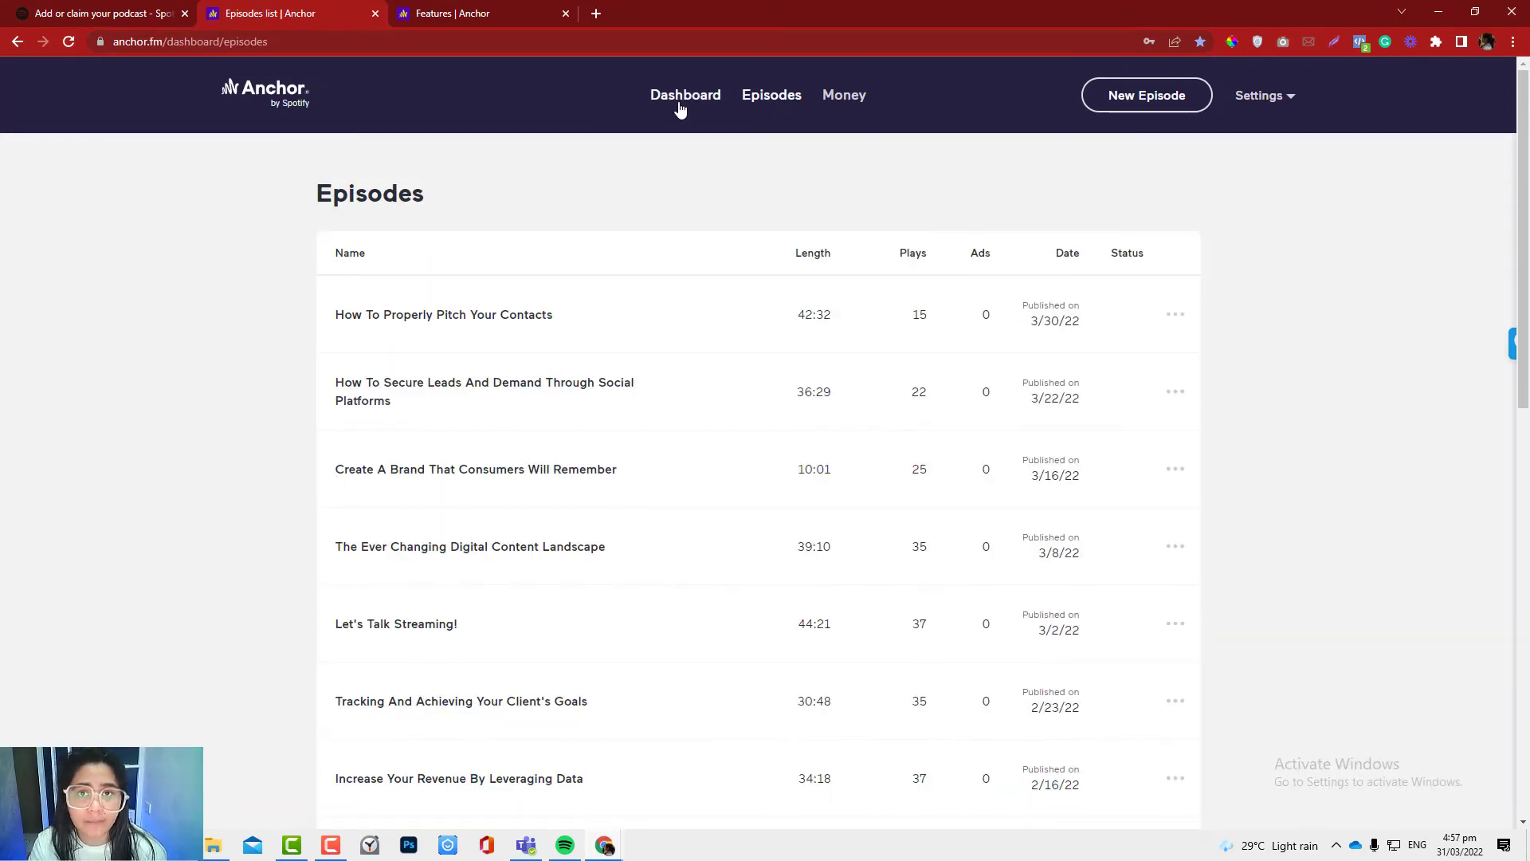
left_click(680, 110)
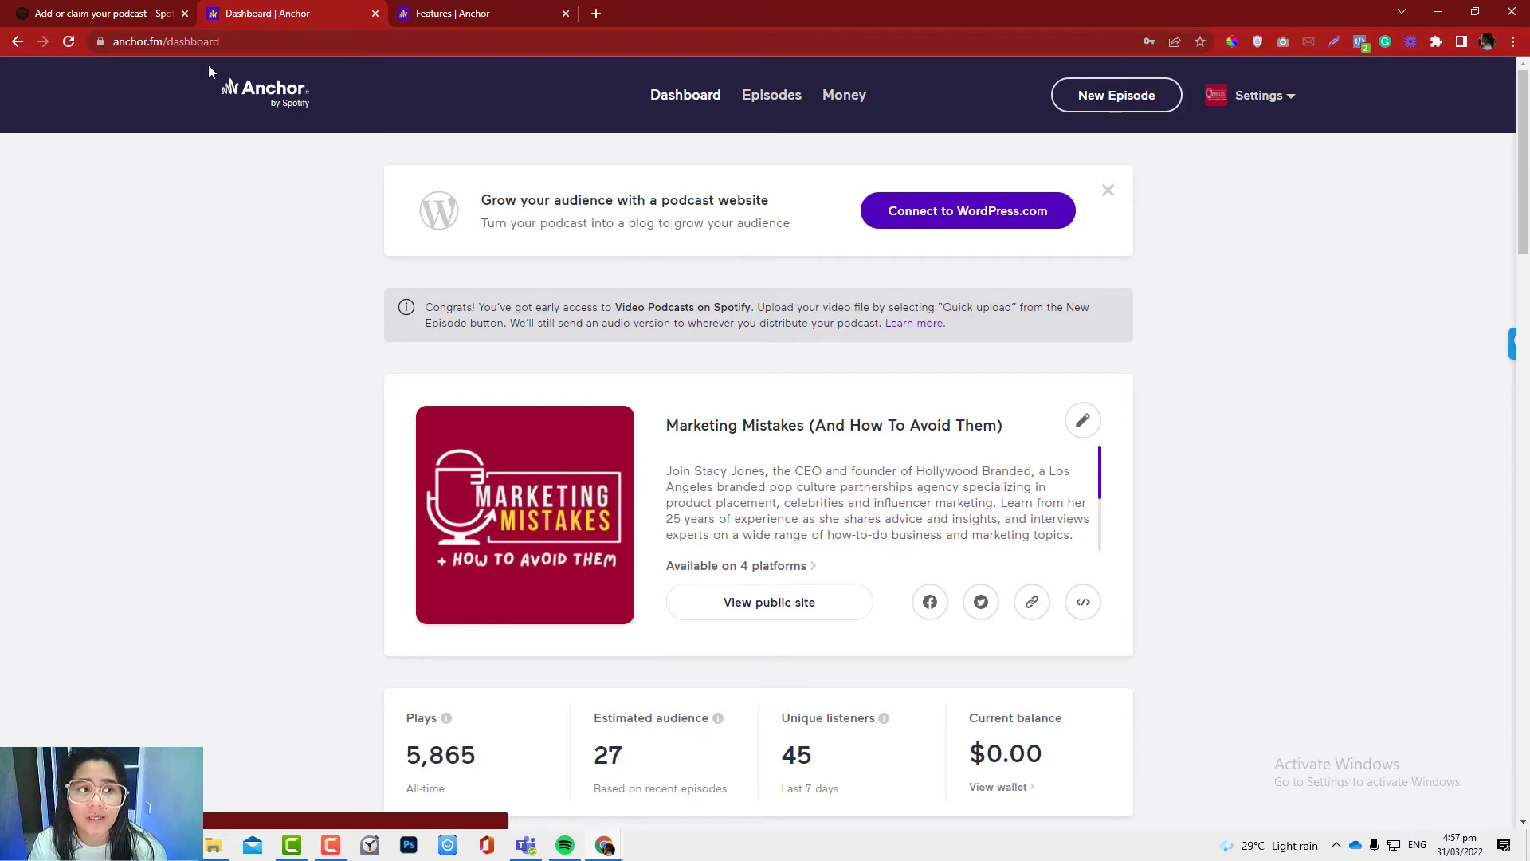
left_click(129, 16)
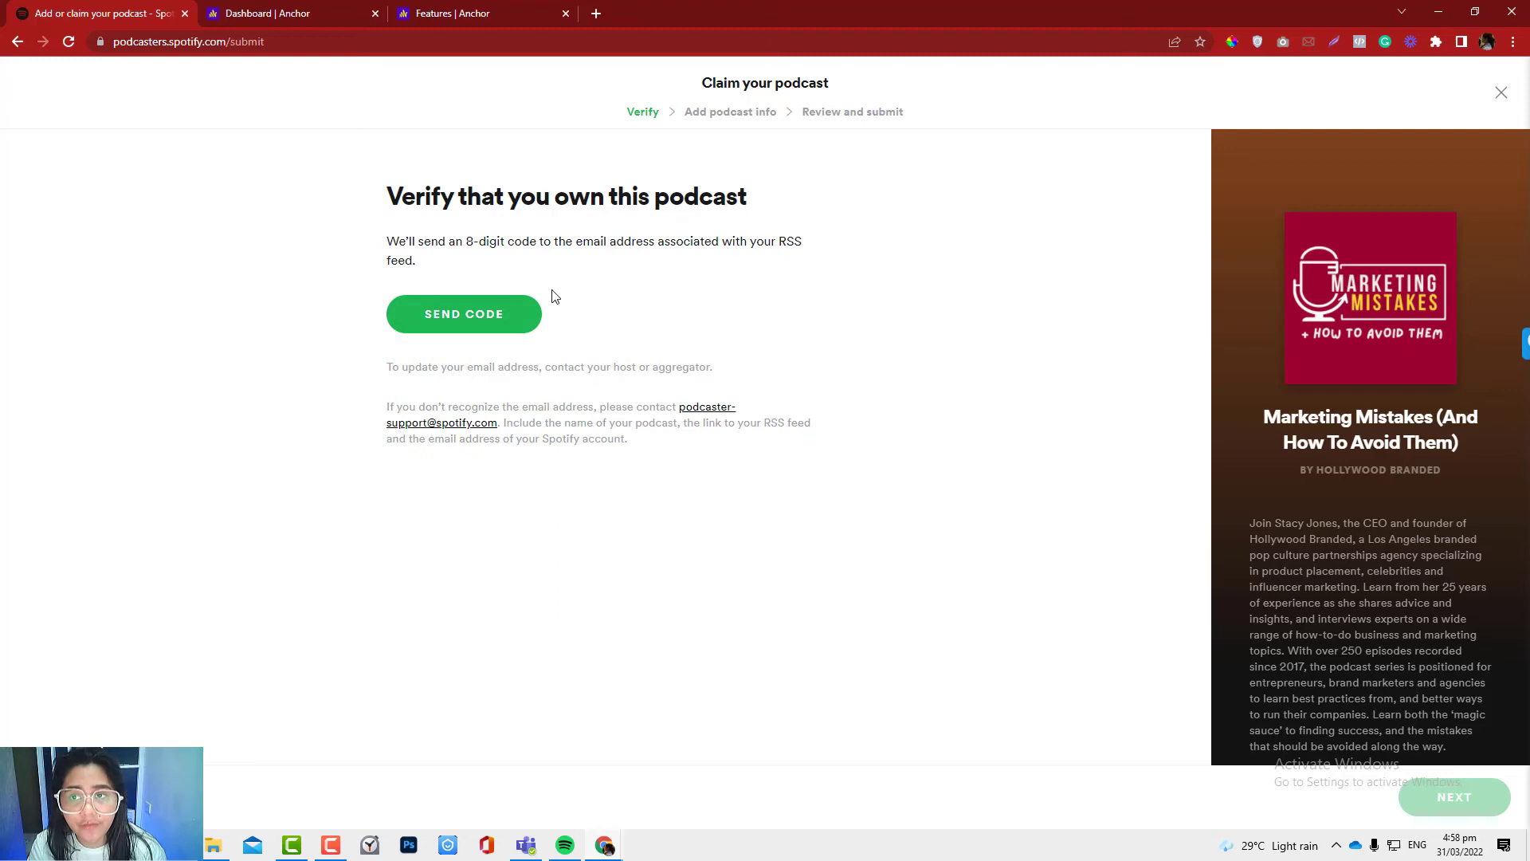
Step: Close the Spotify claim flow and go to the podcast Catalog via Home
left_click(1501, 93)
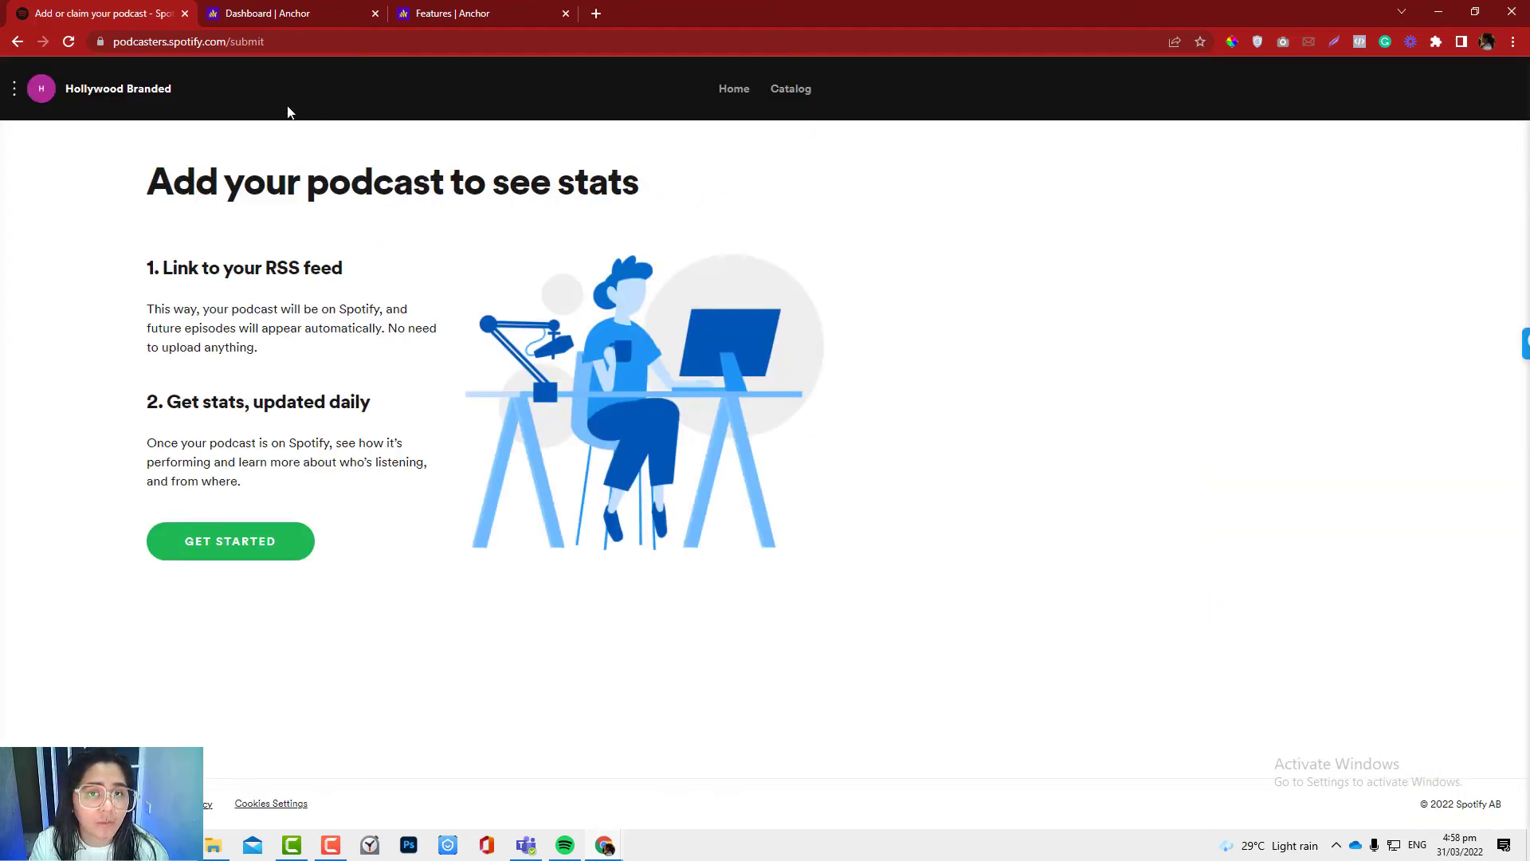
left_click(738, 96)
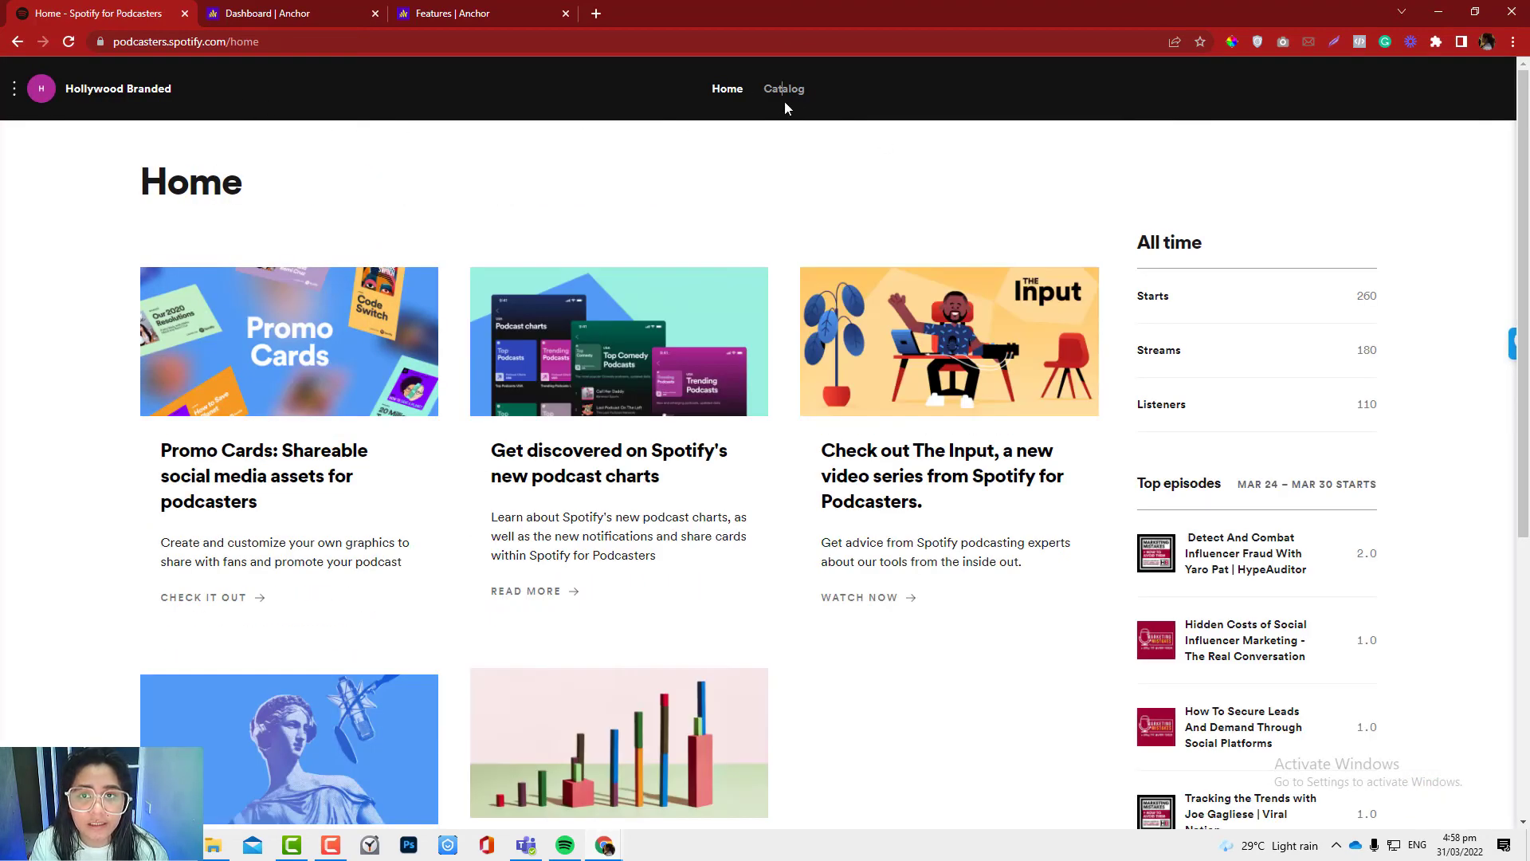
left_click(785, 102)
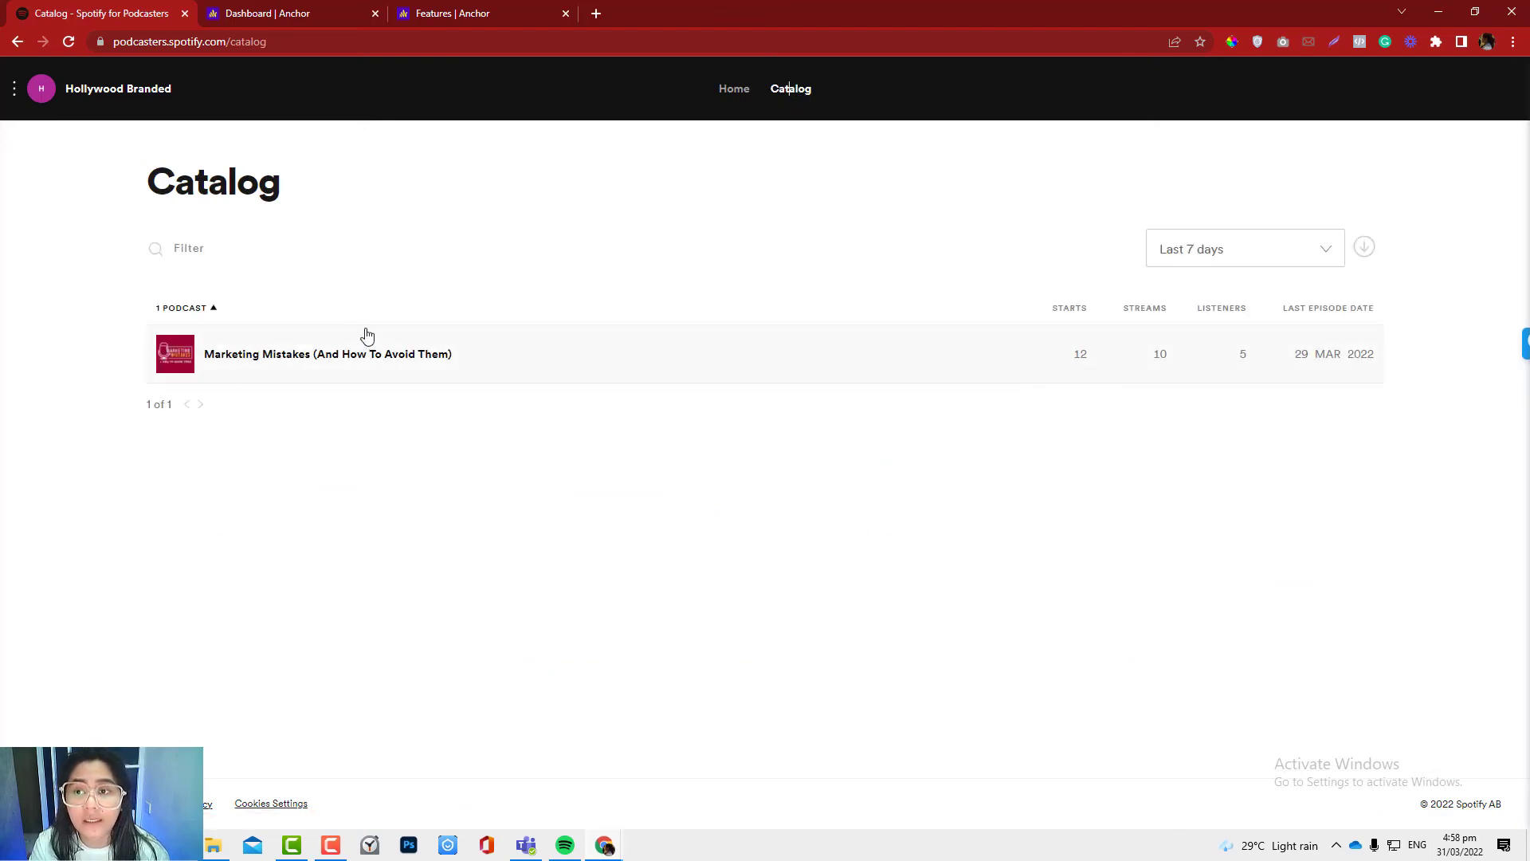
Step: Show Catalog stats for Last 30 days and open the Marketing Mistakes podcast page
left_click(1258, 254)
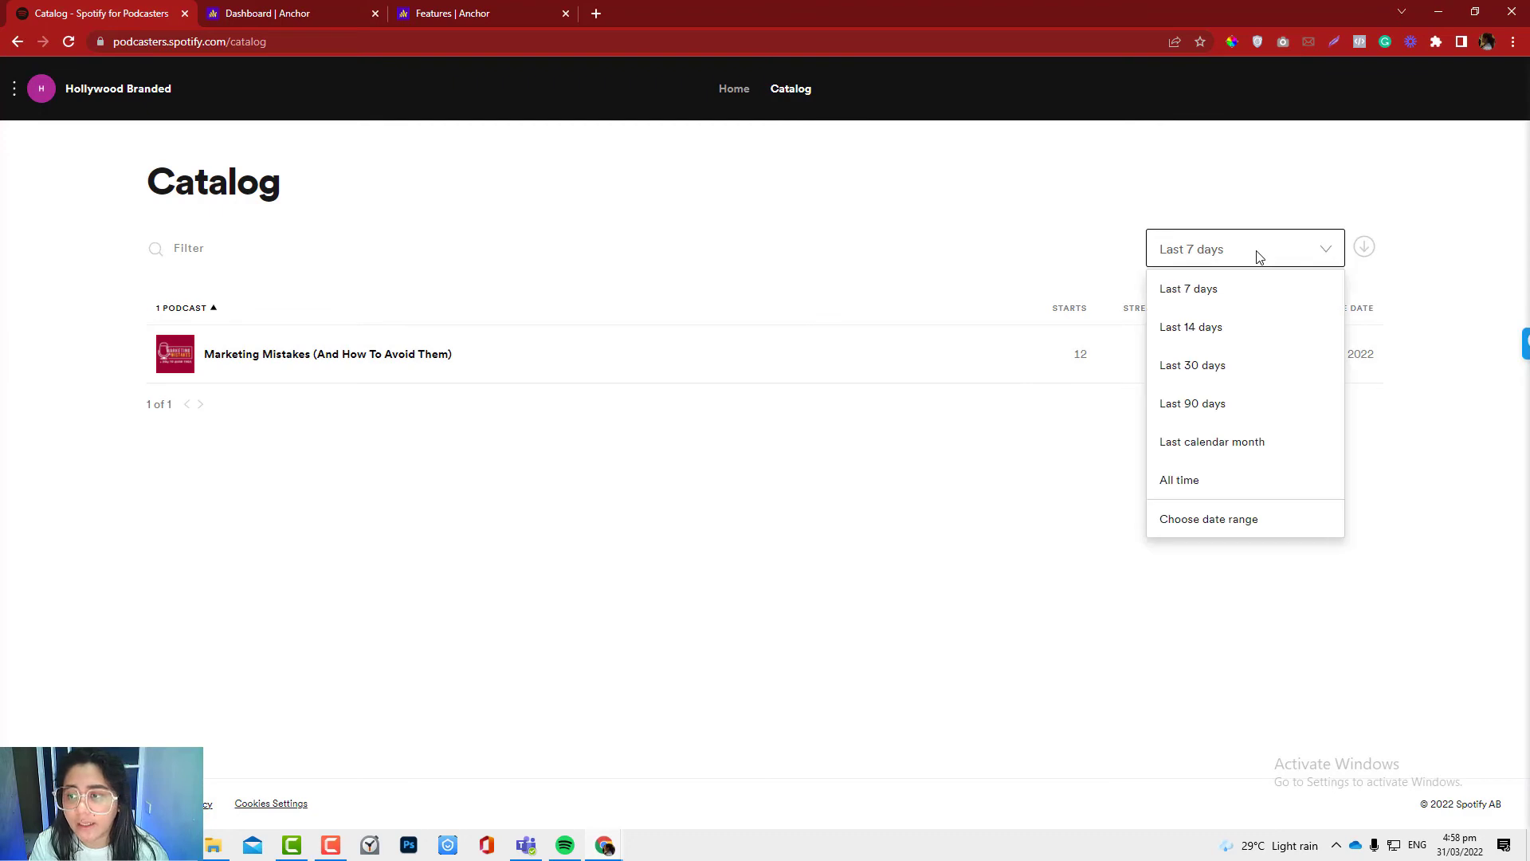
left_click(1227, 365)
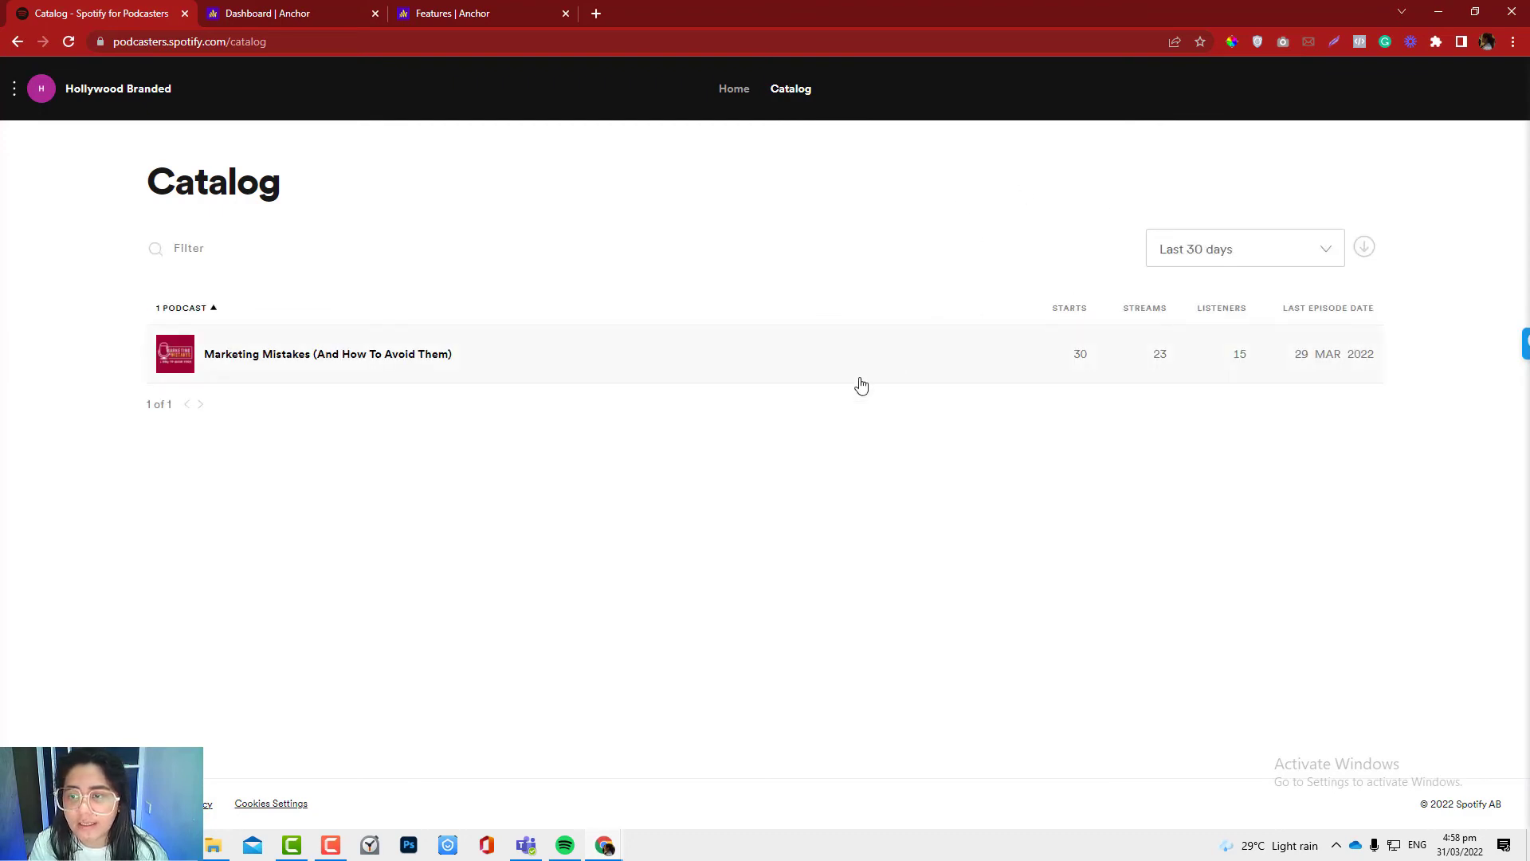
left_click(281, 356)
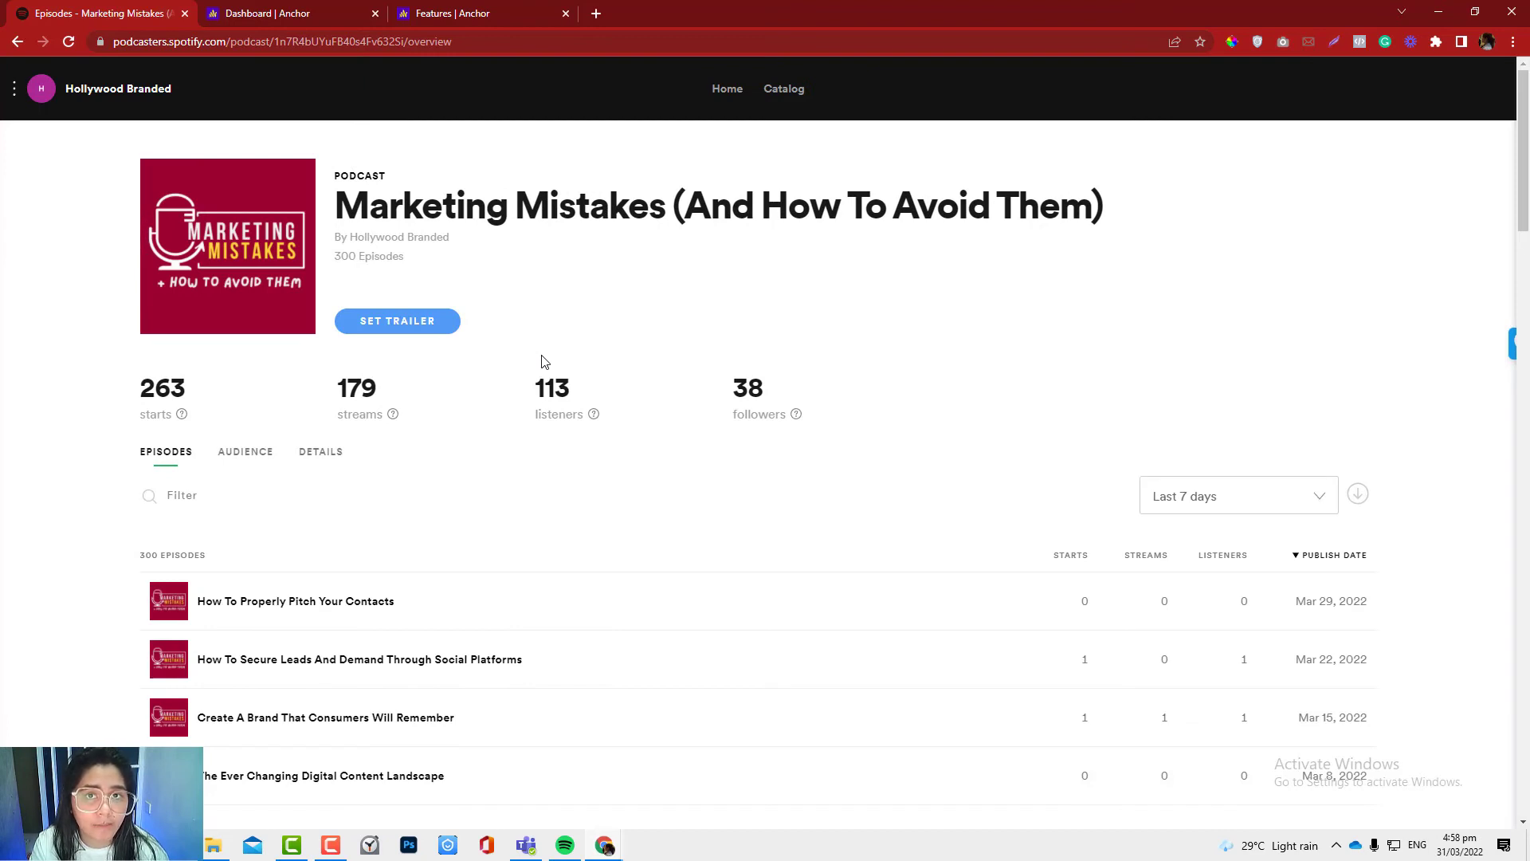
Step: Show the Marketing Mistakes Audience tab with its Starts & Streams chart
scroll(541, 361, "down", 2)
scroll(541, 361, "up", 1)
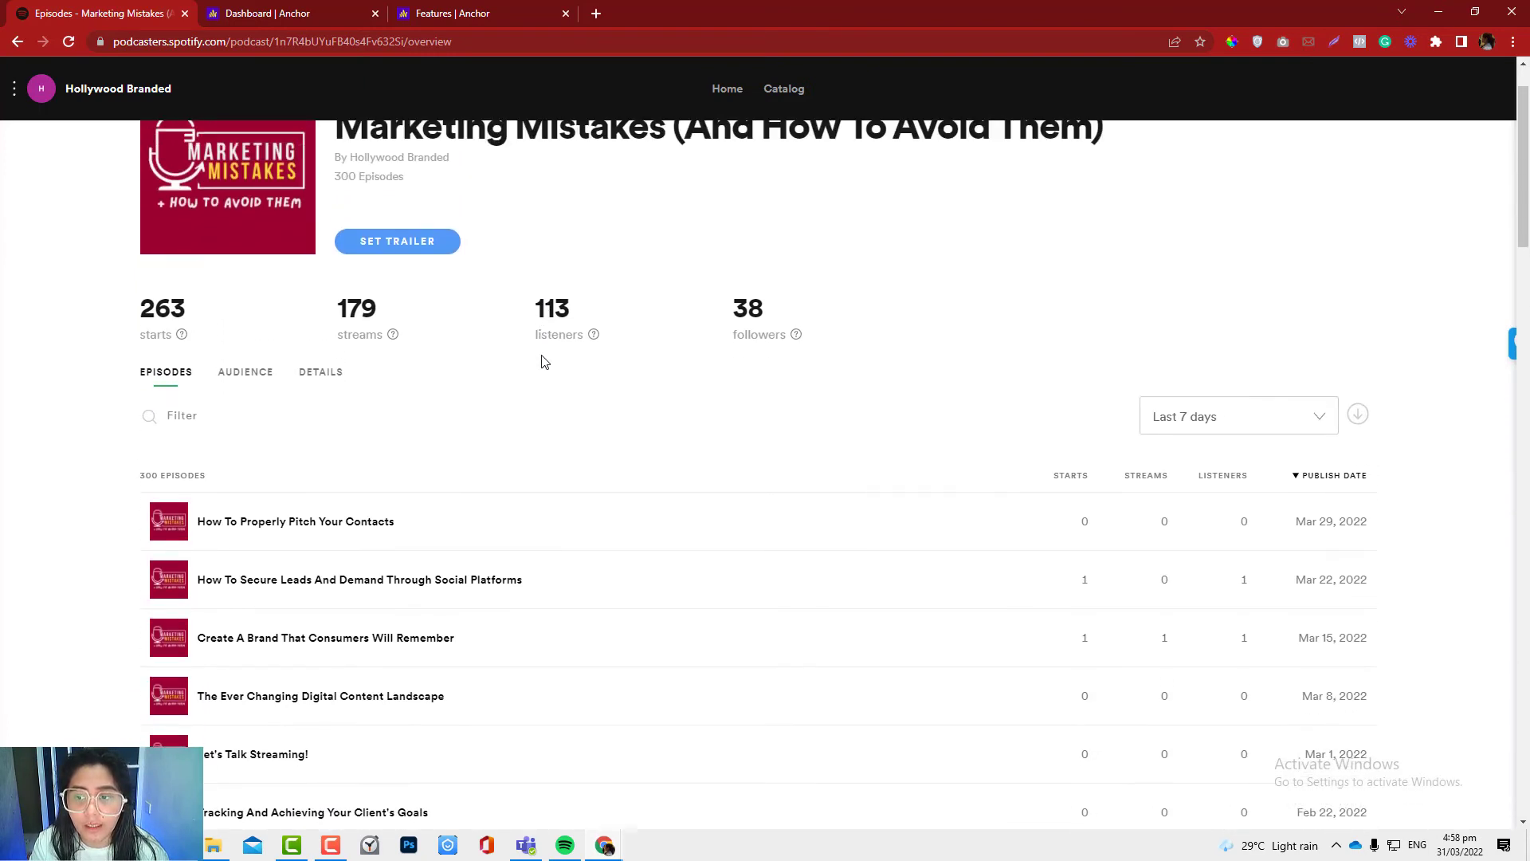
left_click(226, 376)
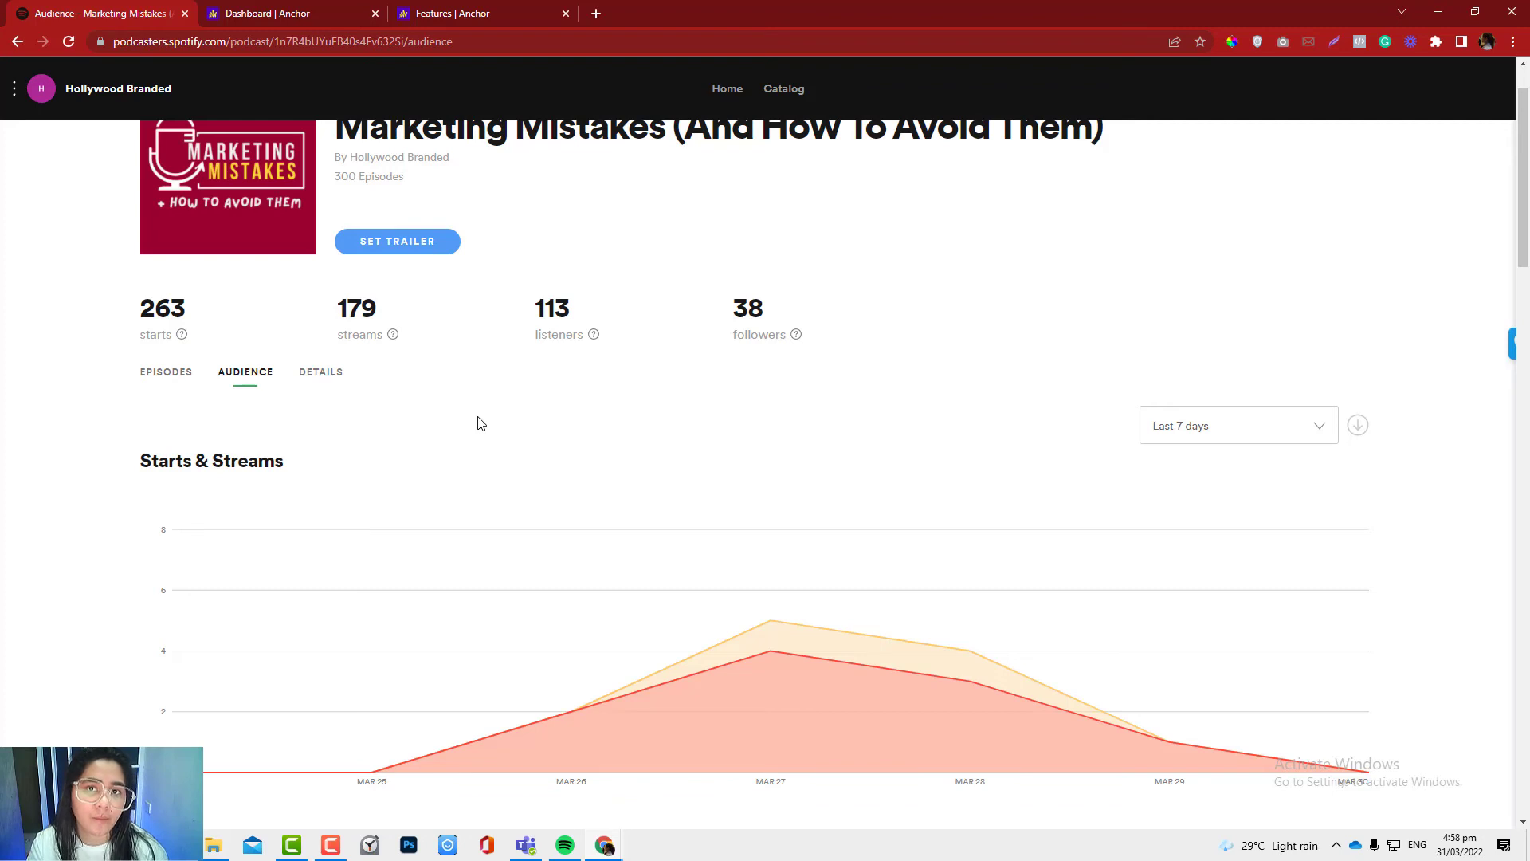
Step: Switch the Audience charts to Last 30 days and look through them
left_click(1289, 433)
left_click(1254, 556)
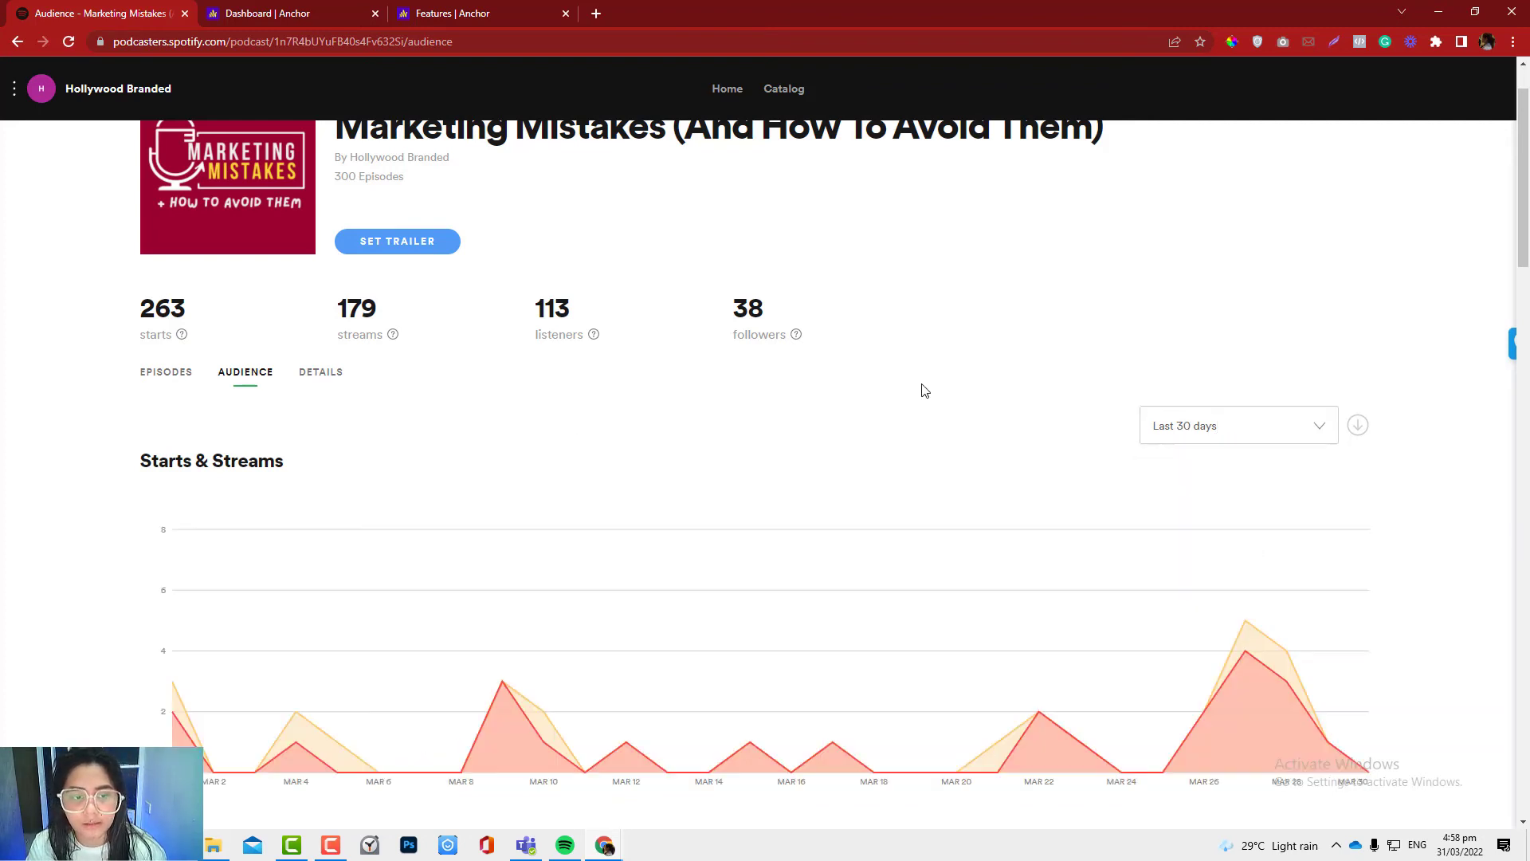
scroll(925, 391, "down", 5)
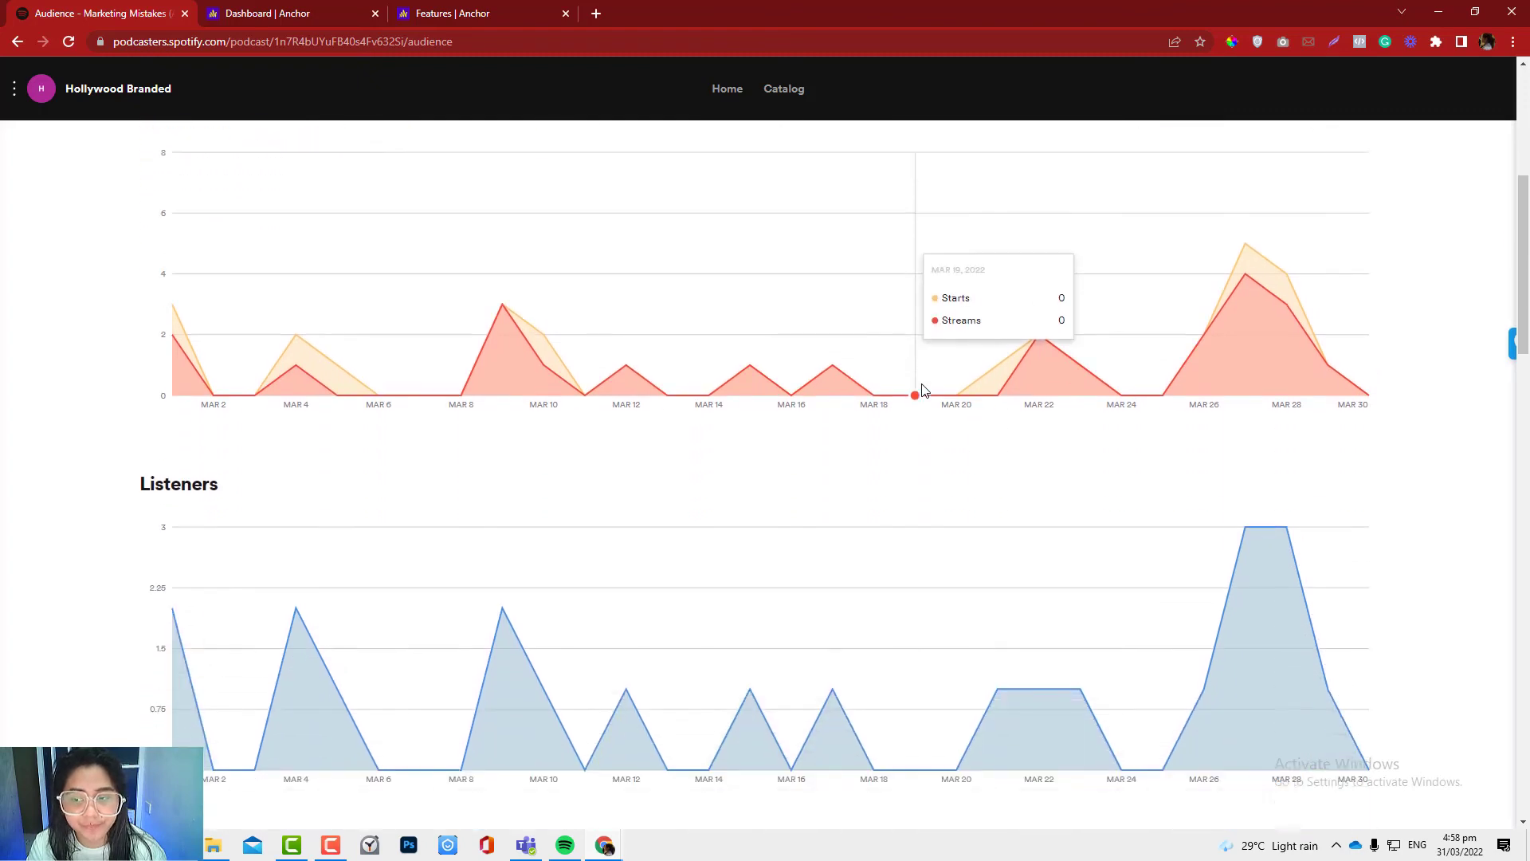
scroll(925, 390, "up", 5)
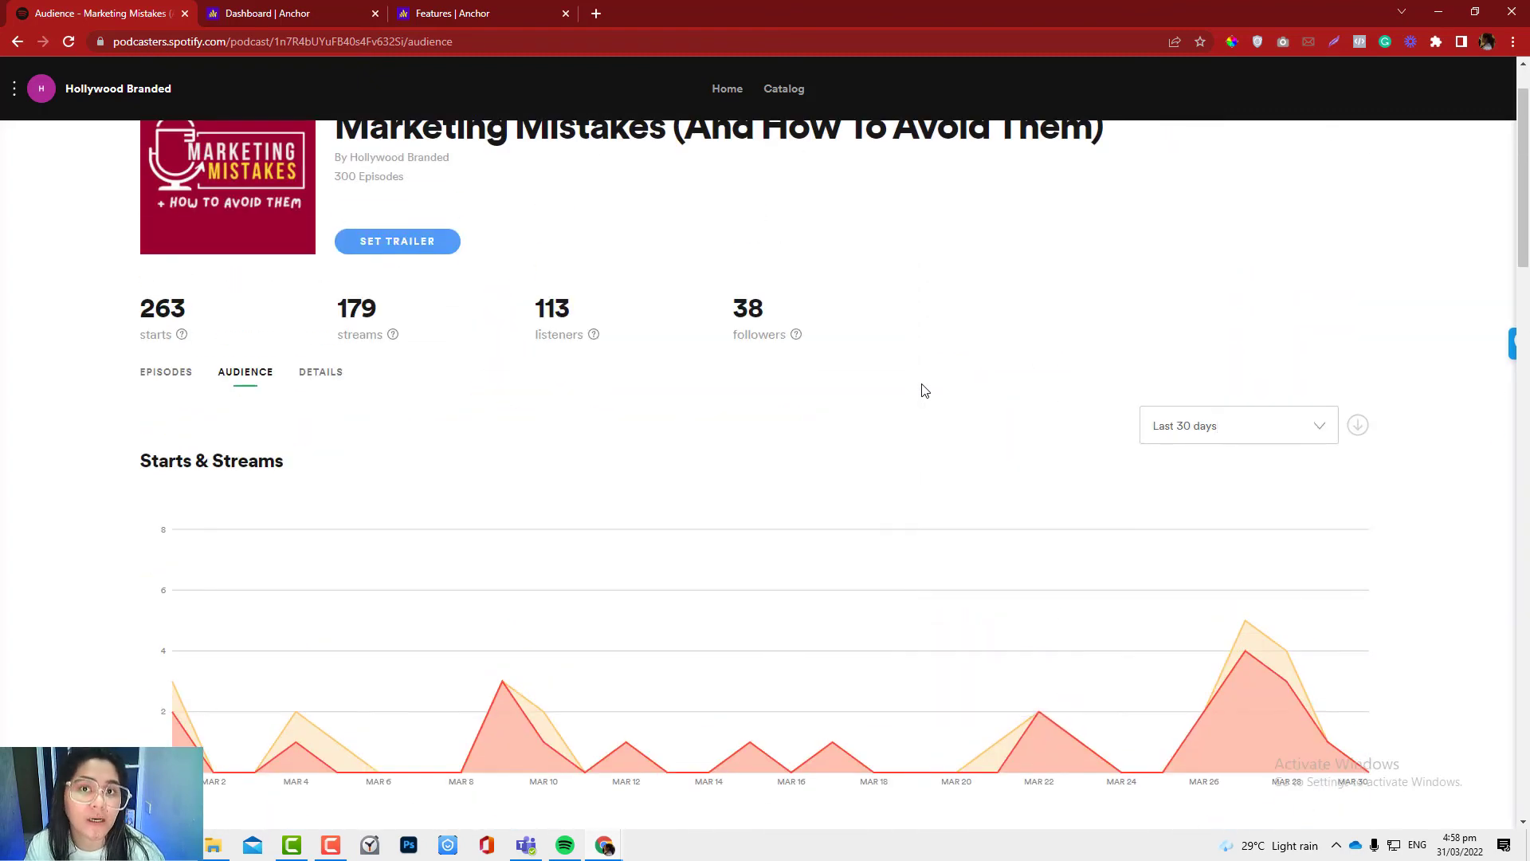
scroll(925, 390, "up", 1)
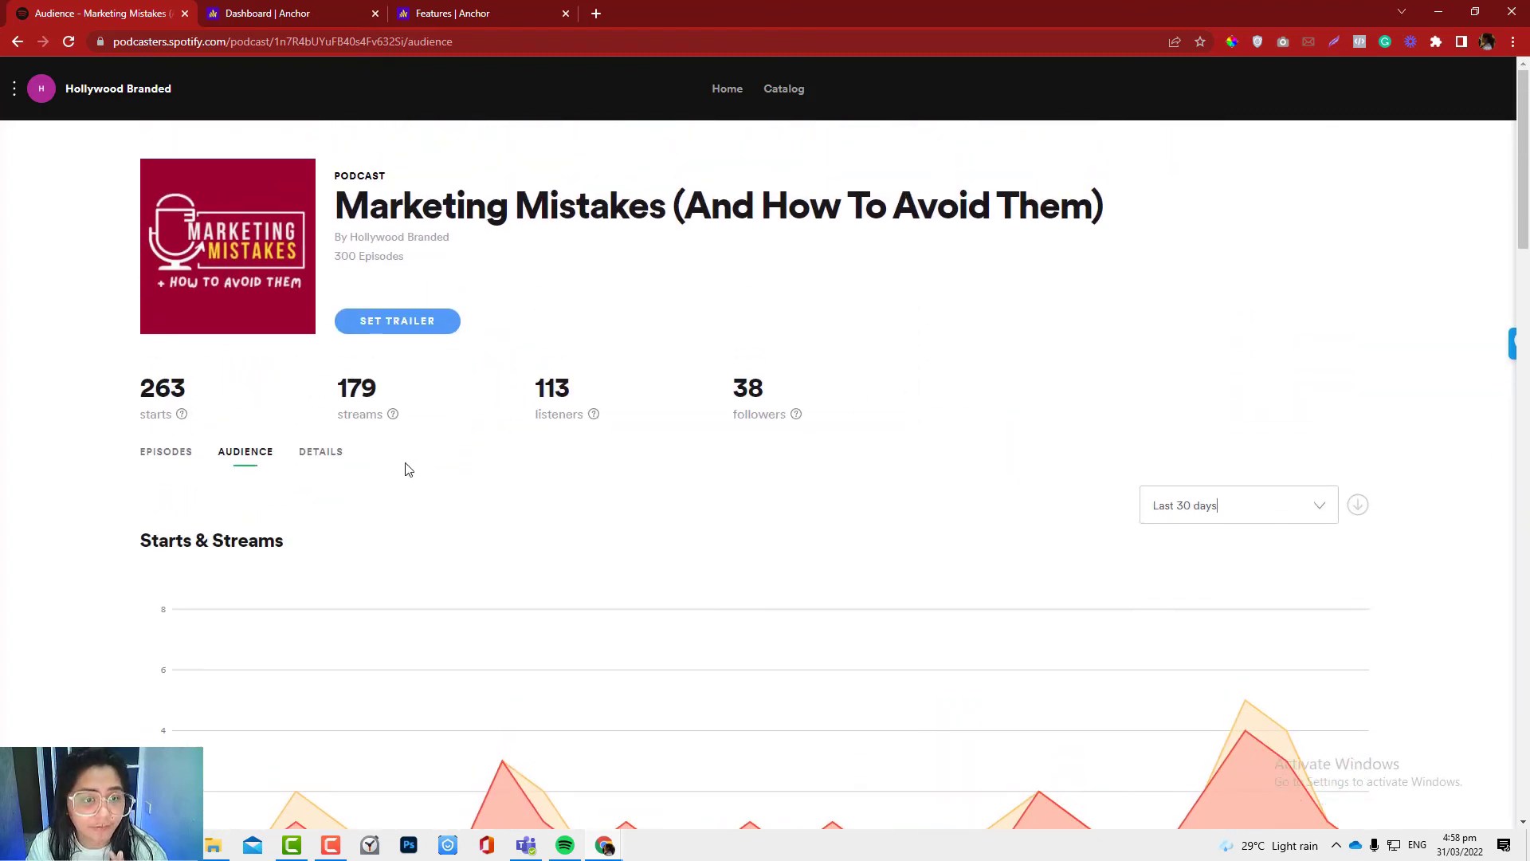
scroll(708, 471, "down", 4)
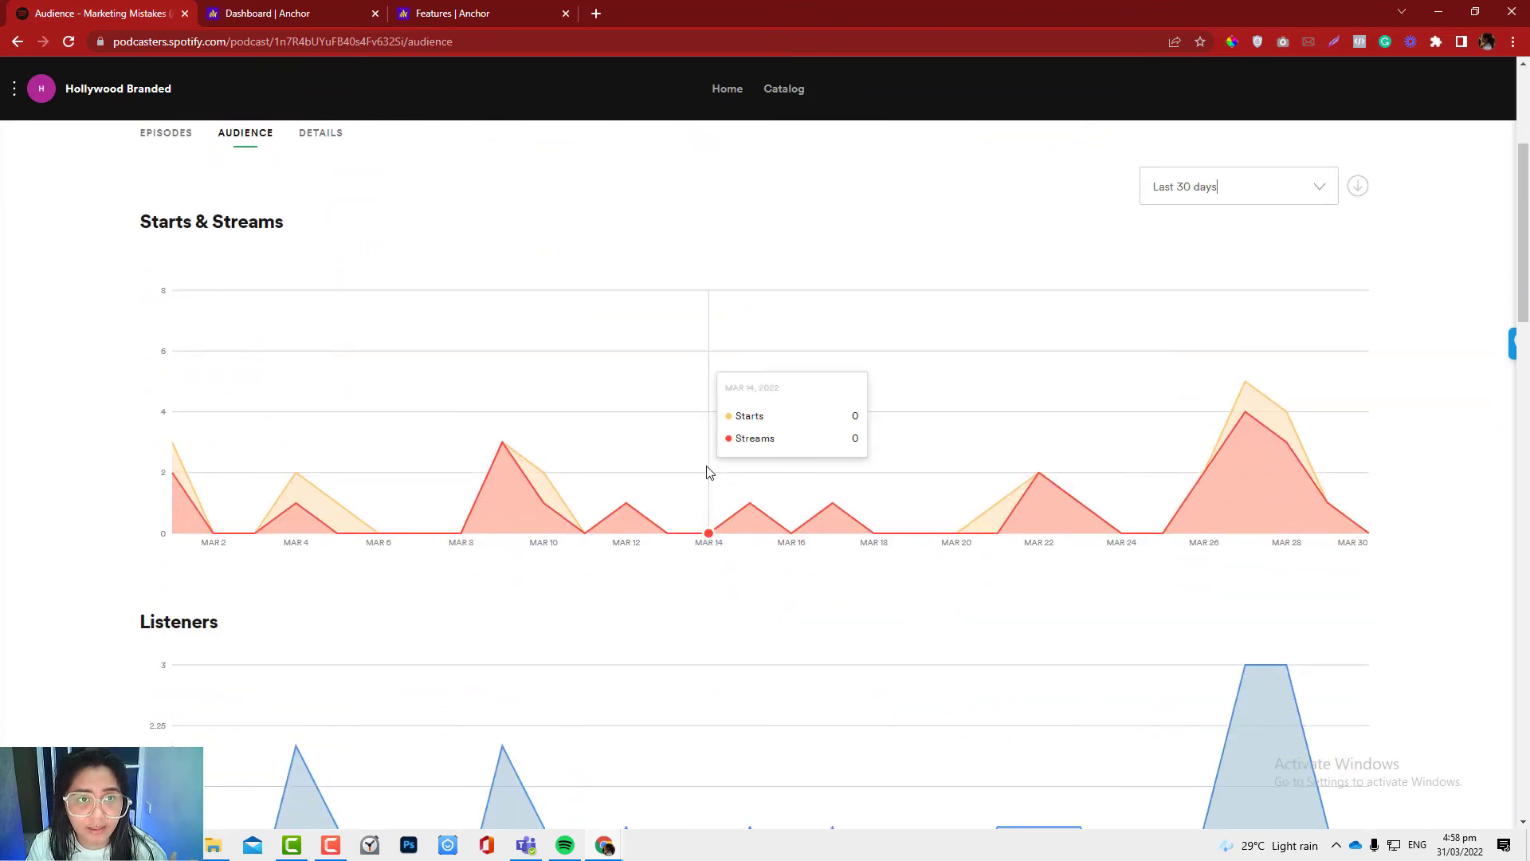
scroll(708, 472, "up", 4)
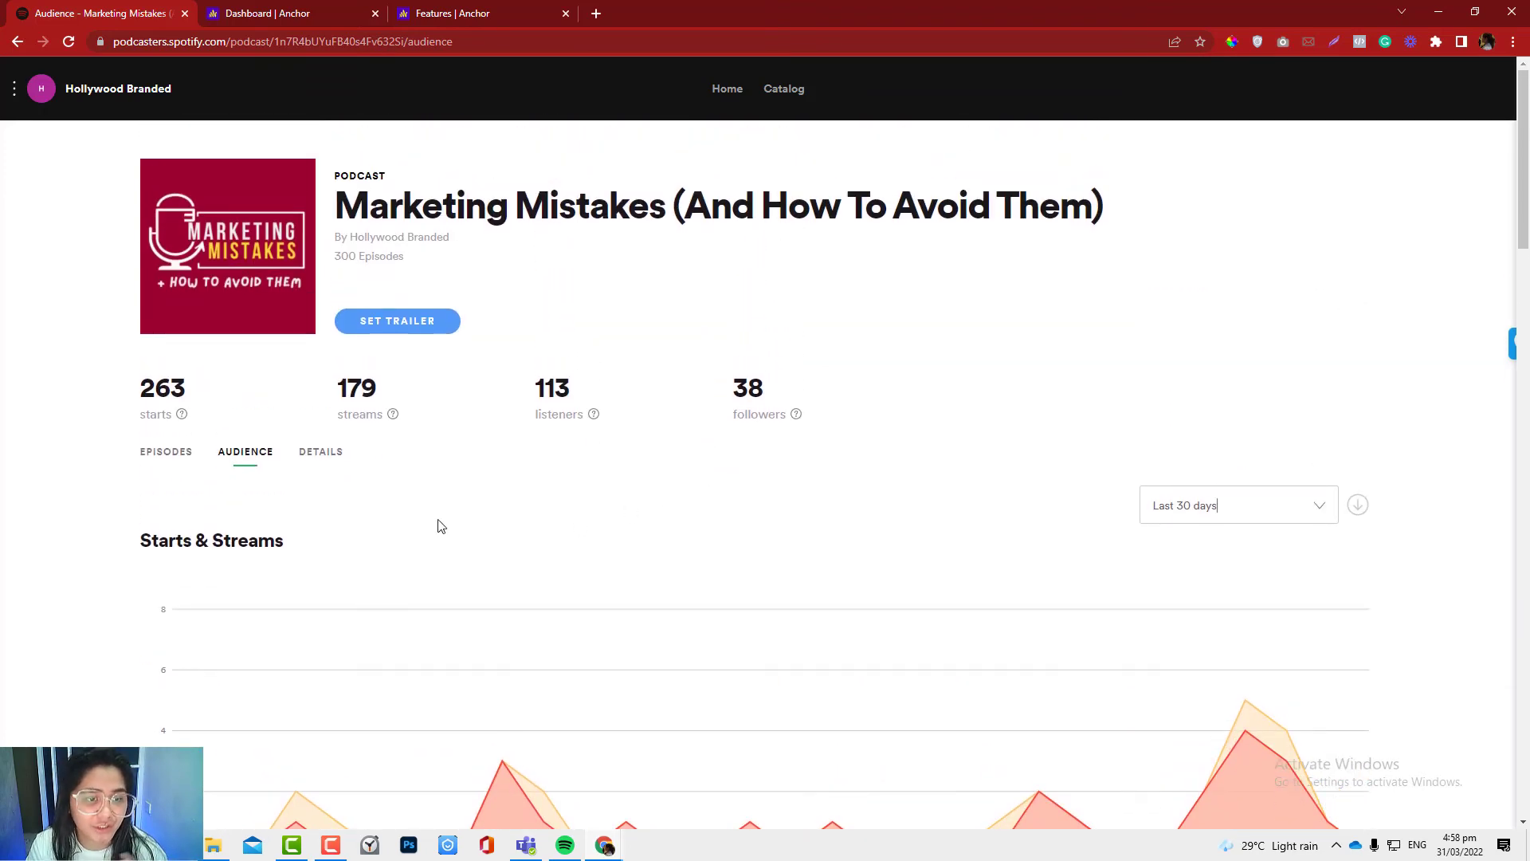
scroll(440, 526, "down", 9)
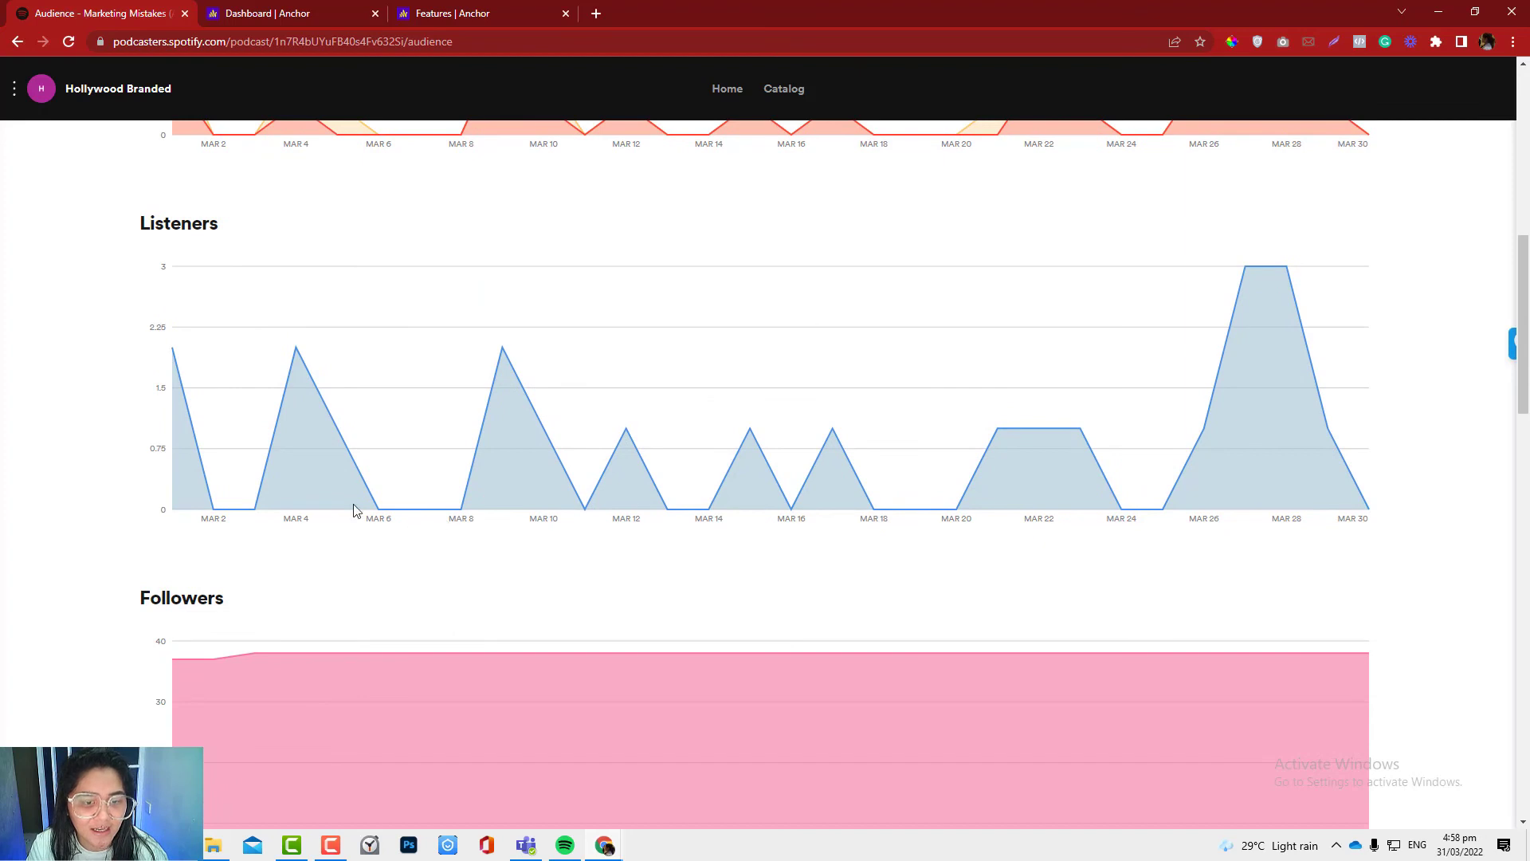
scroll(571, 558, "down", 5)
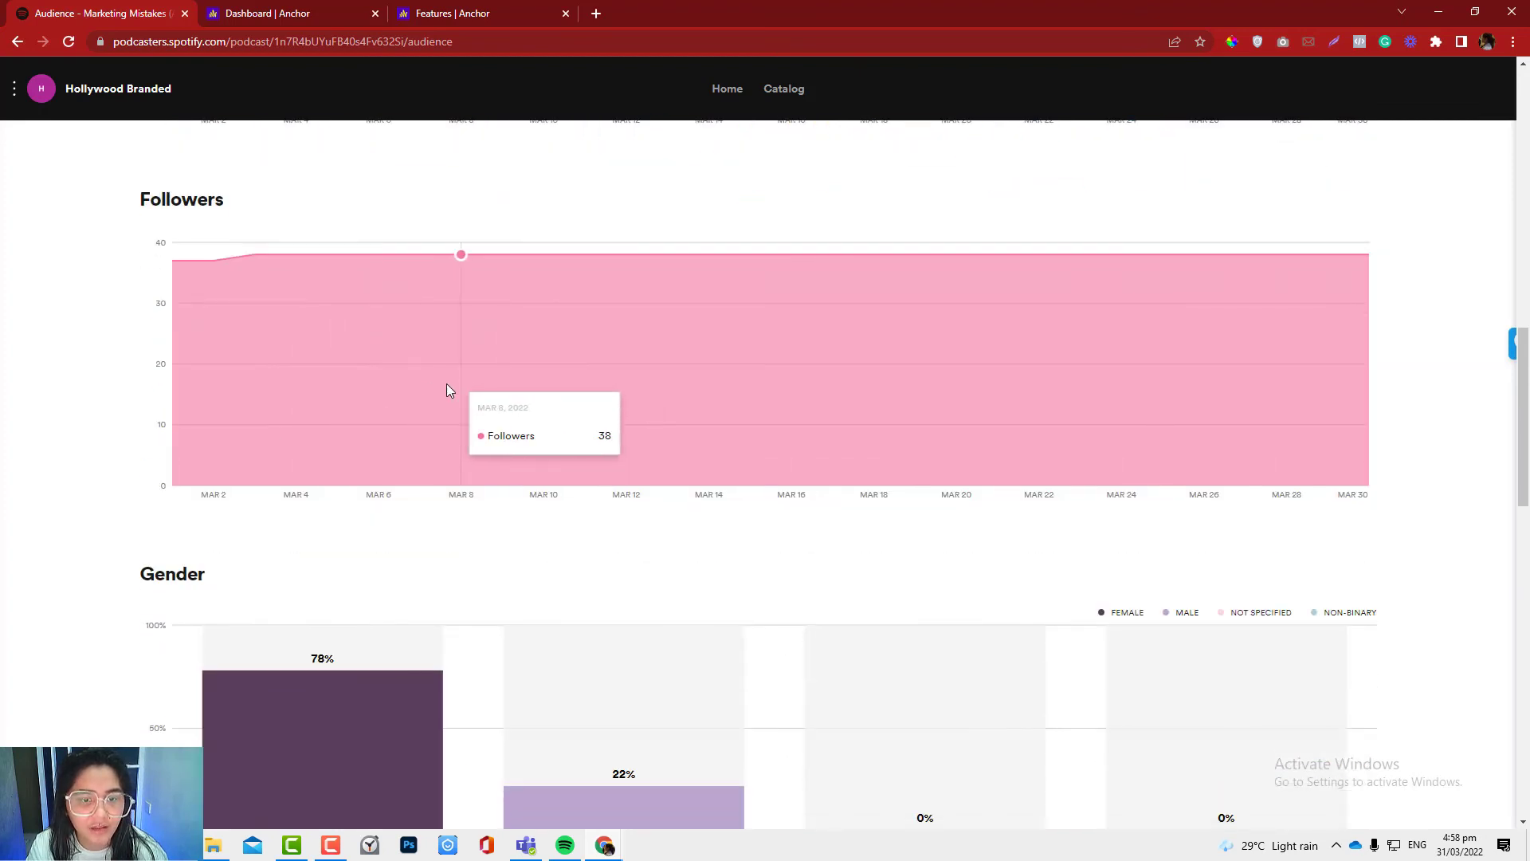
scroll(928, 452, "down", 4)
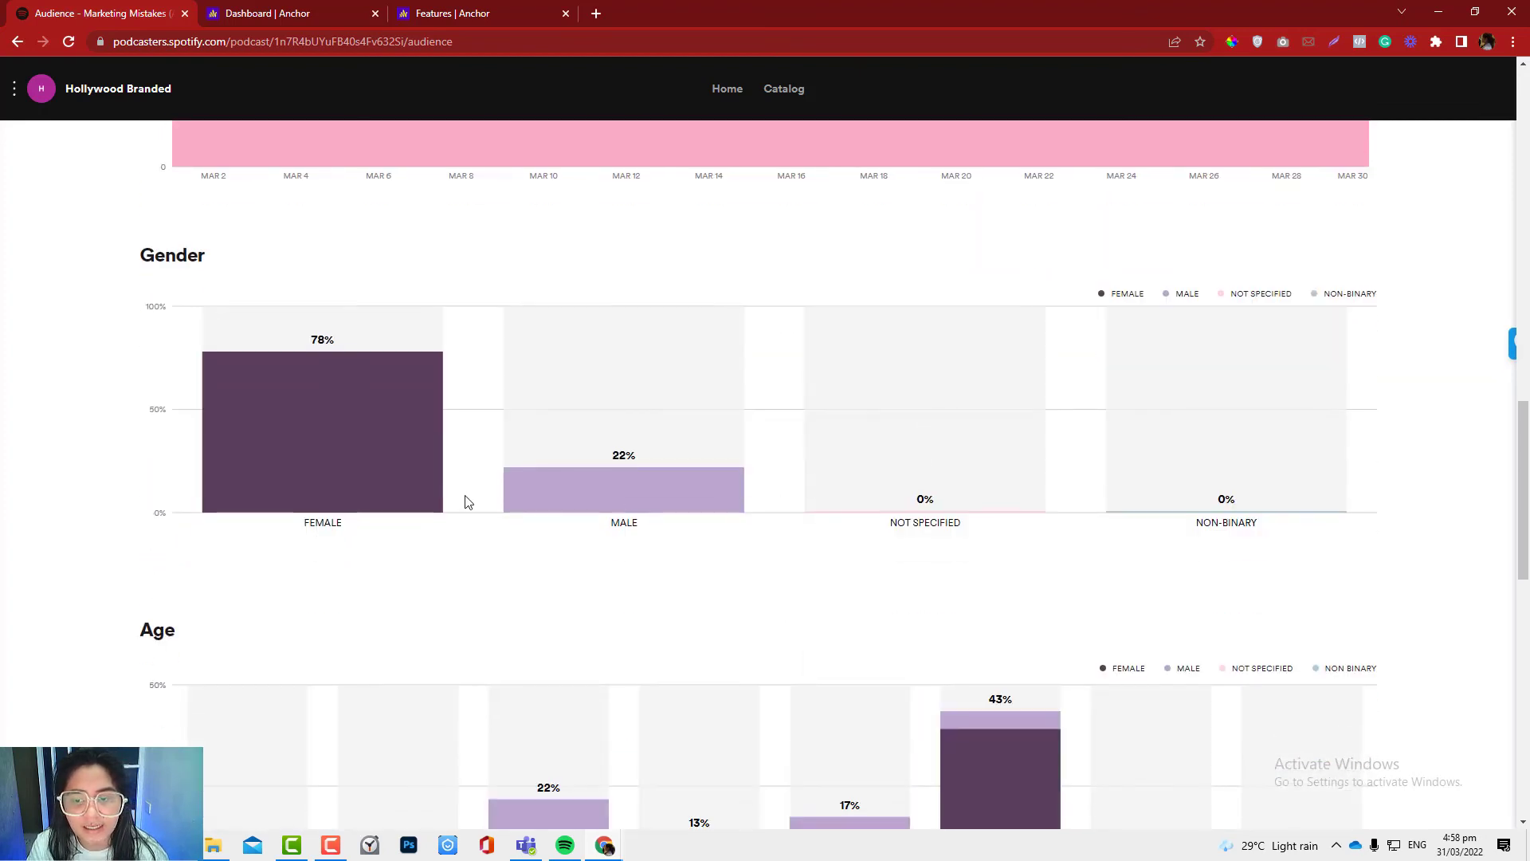
scroll(717, 510, "down", 8)
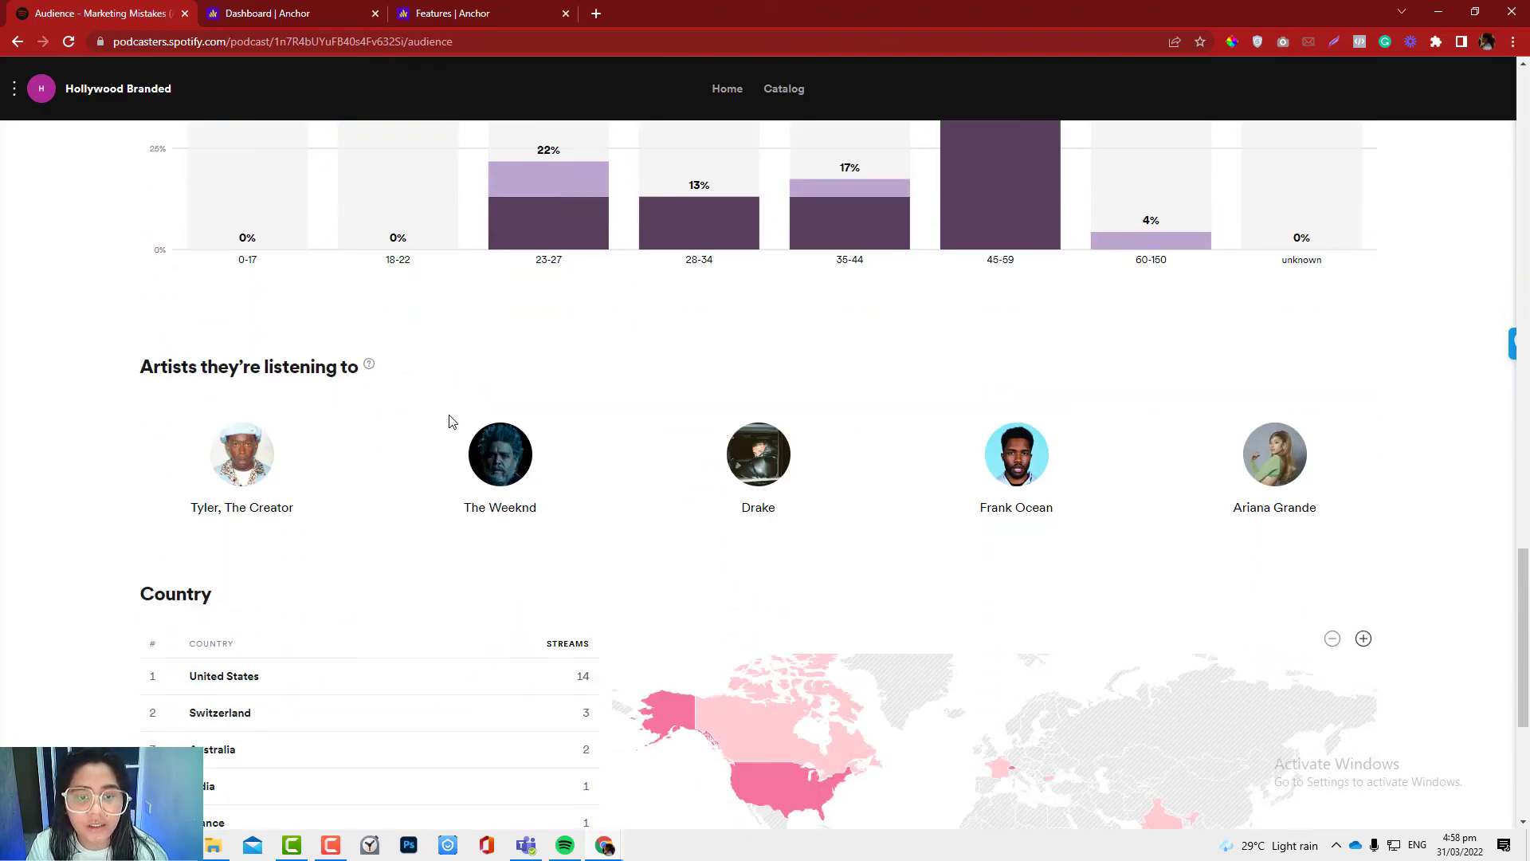
scroll(448, 420, "down", 4)
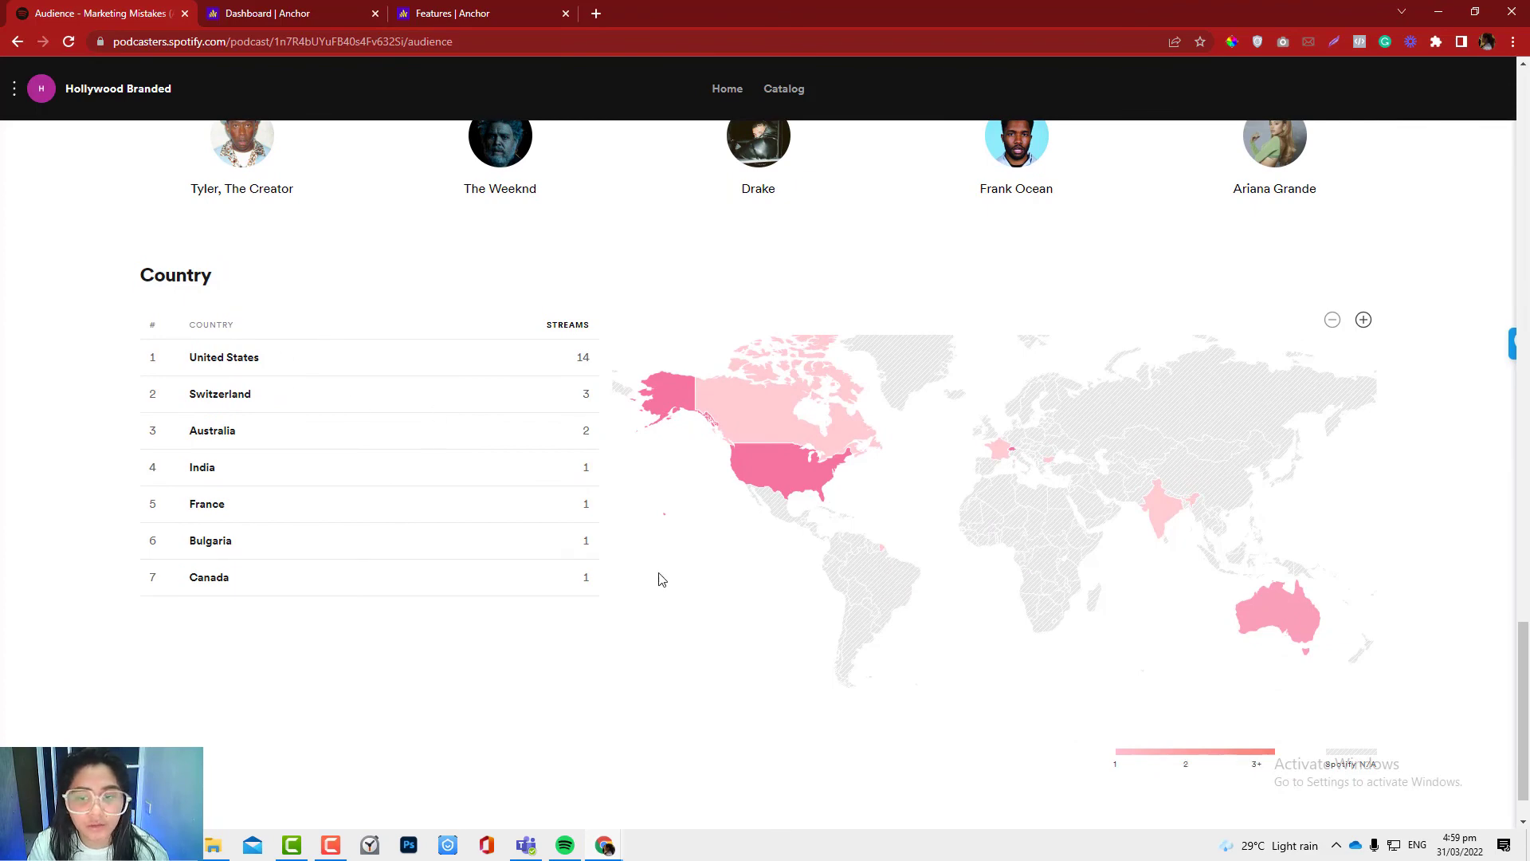
scroll(632, 598, "down", 1)
Step: Show the Details tab with the trailer option, share link and podcast badges
scroll(631, 596, "up", 3)
scroll(632, 595, "up", 20)
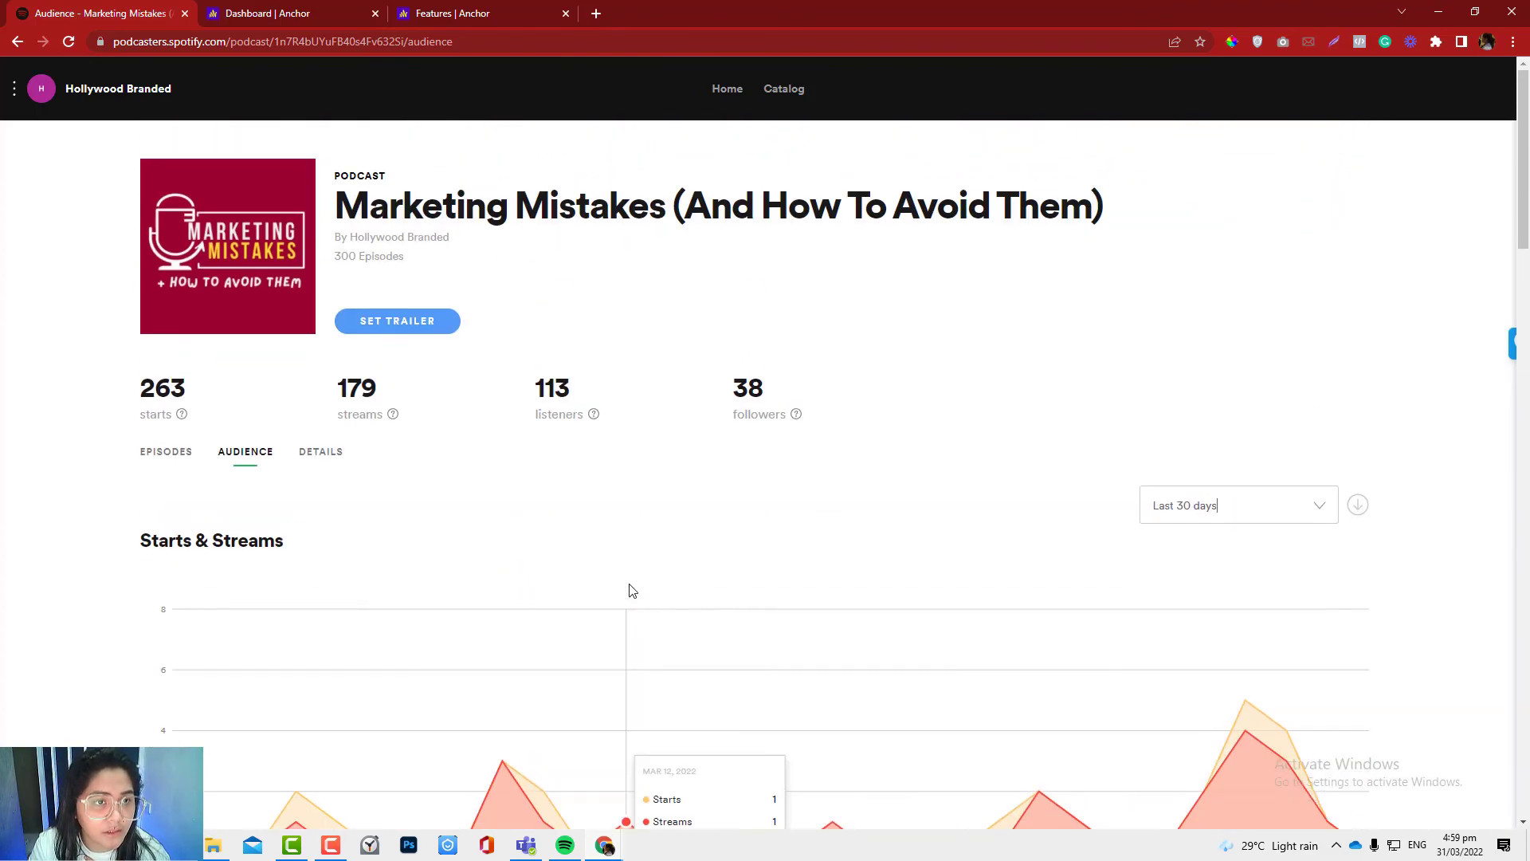
left_click(320, 451)
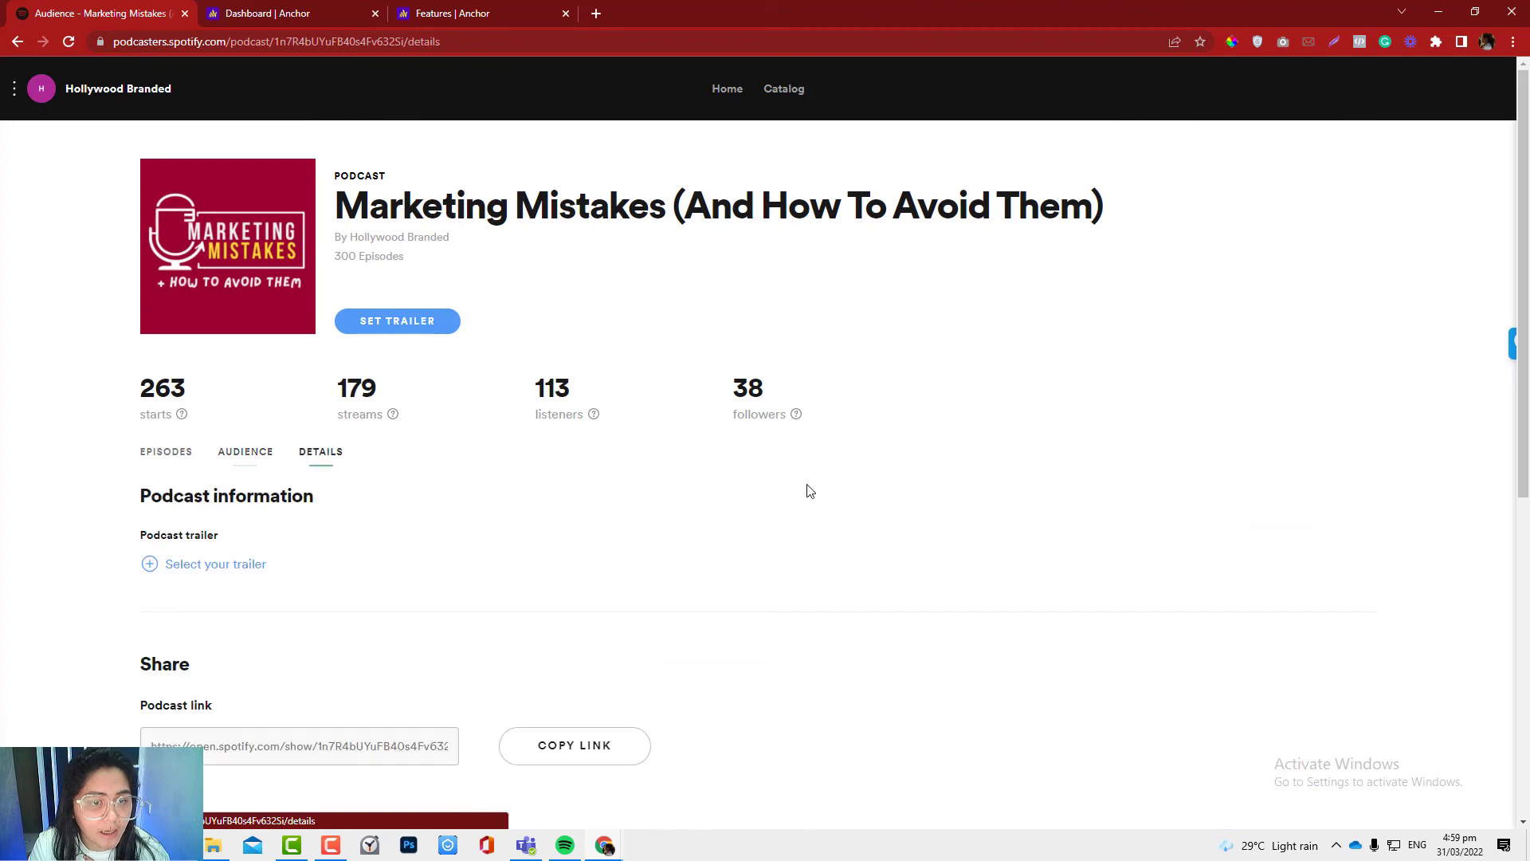
scroll(810, 491, "down", 3)
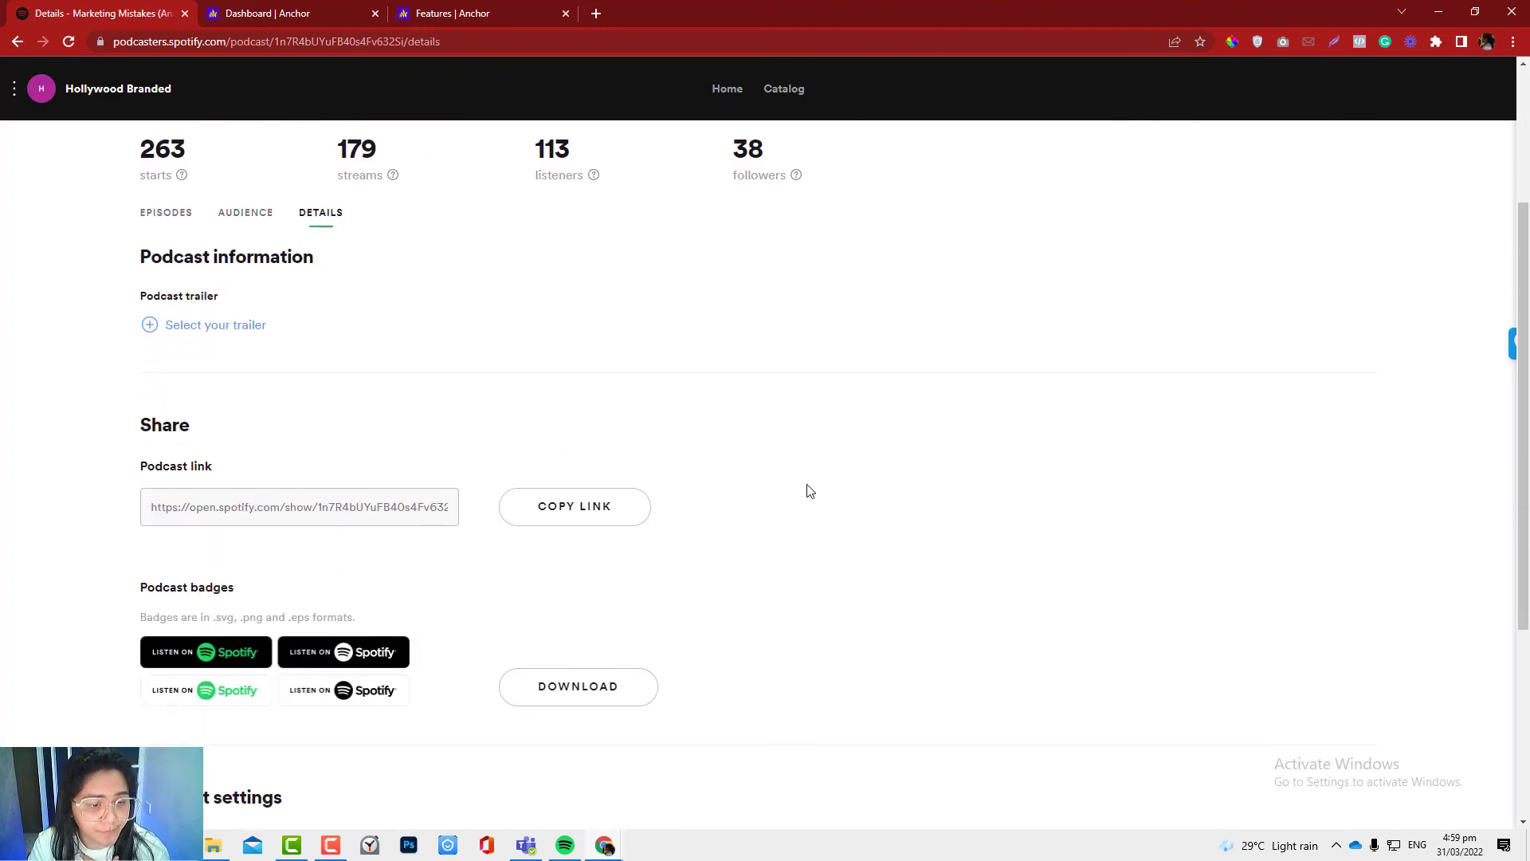
Step: Leave the trailer picker, go back to Catalog and reopen the Marketing Mistakes episodes list
left_click(253, 326)
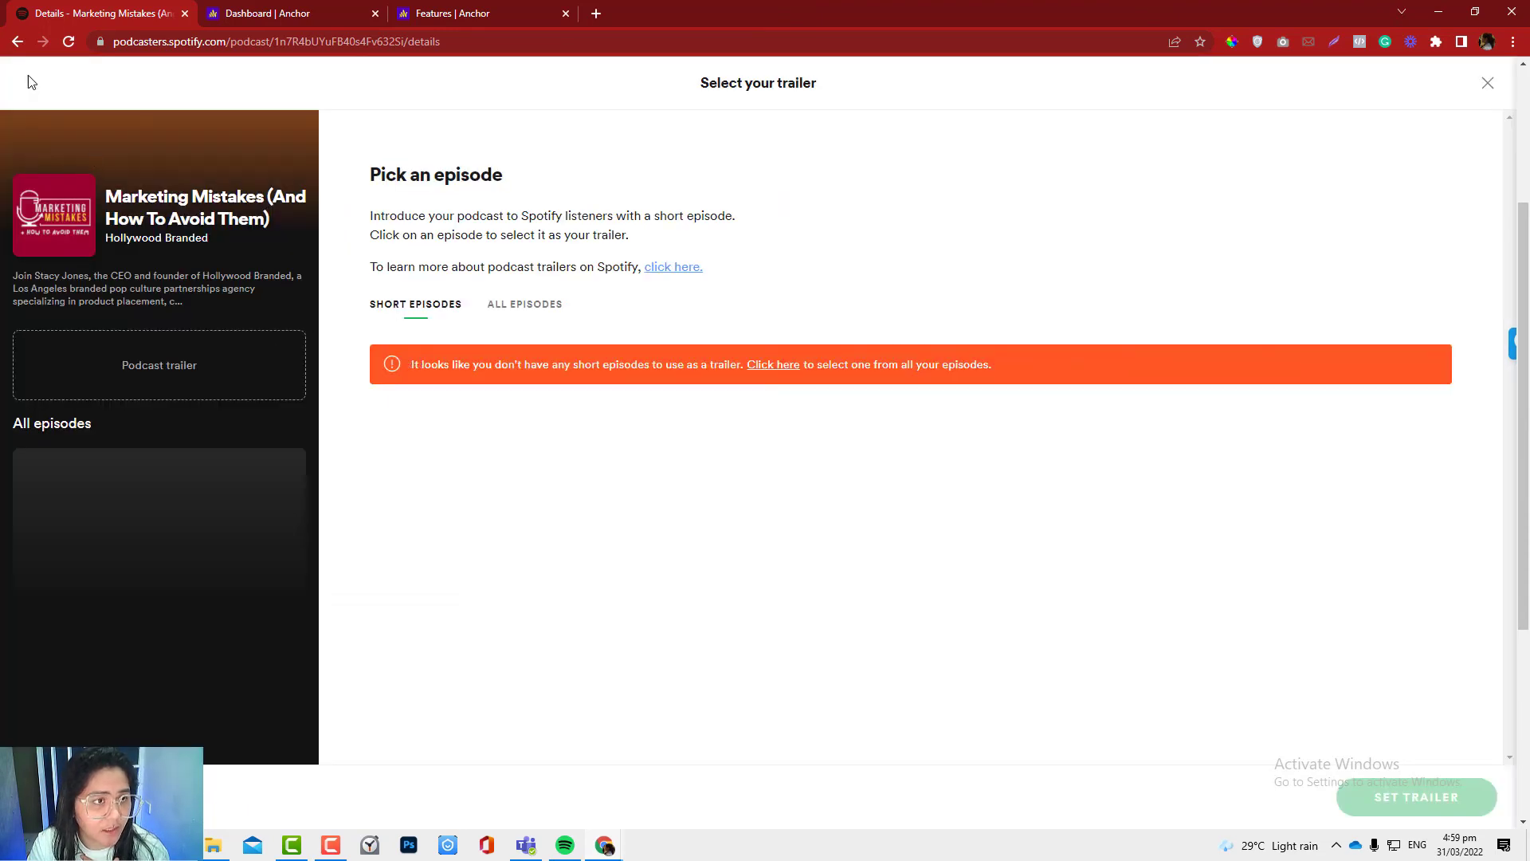
left_click(16, 42)
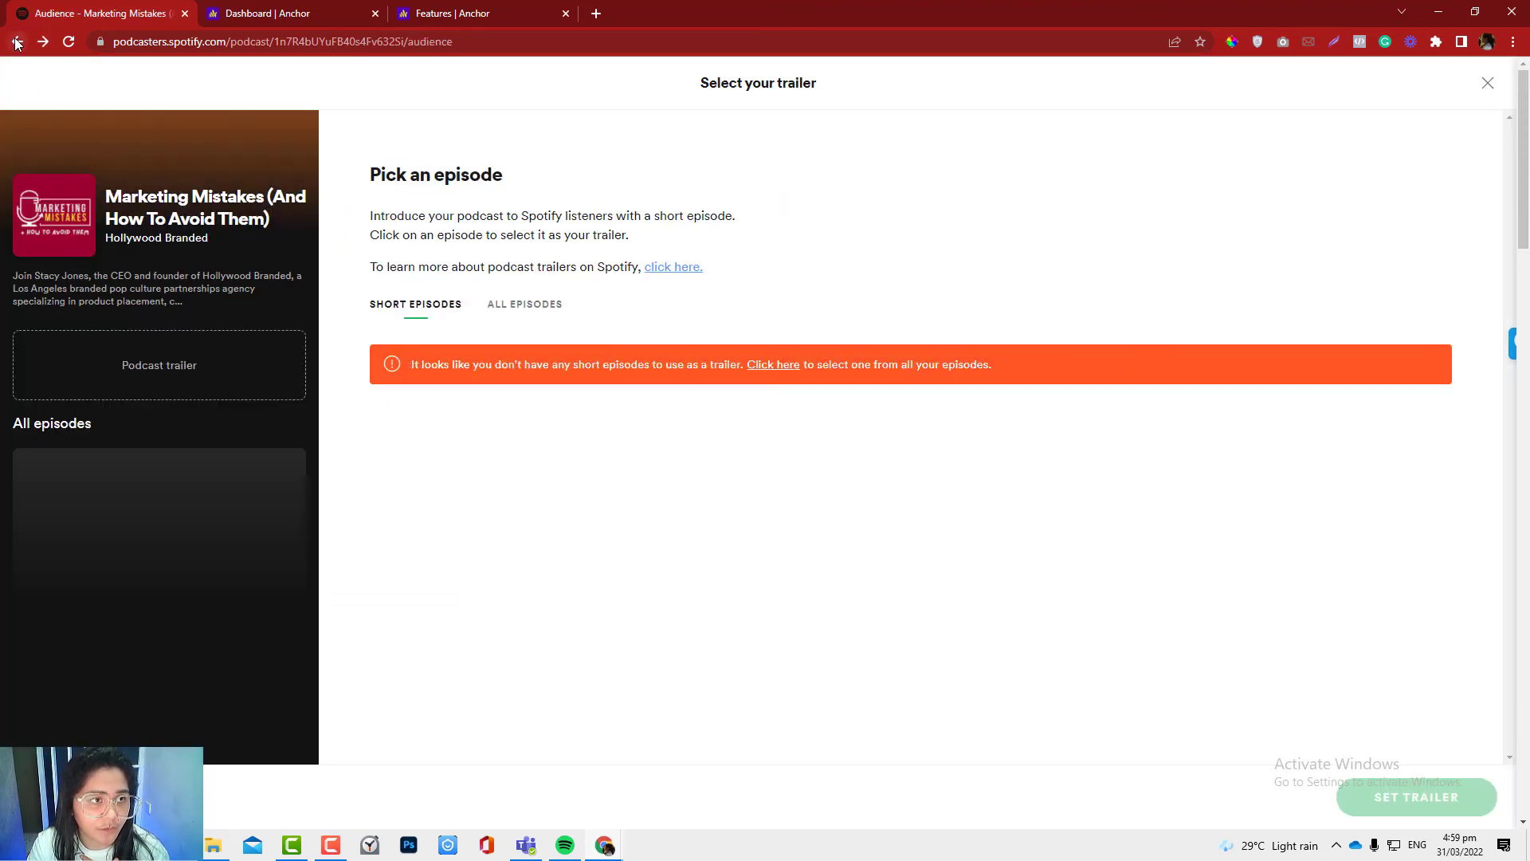
left_click(17, 42)
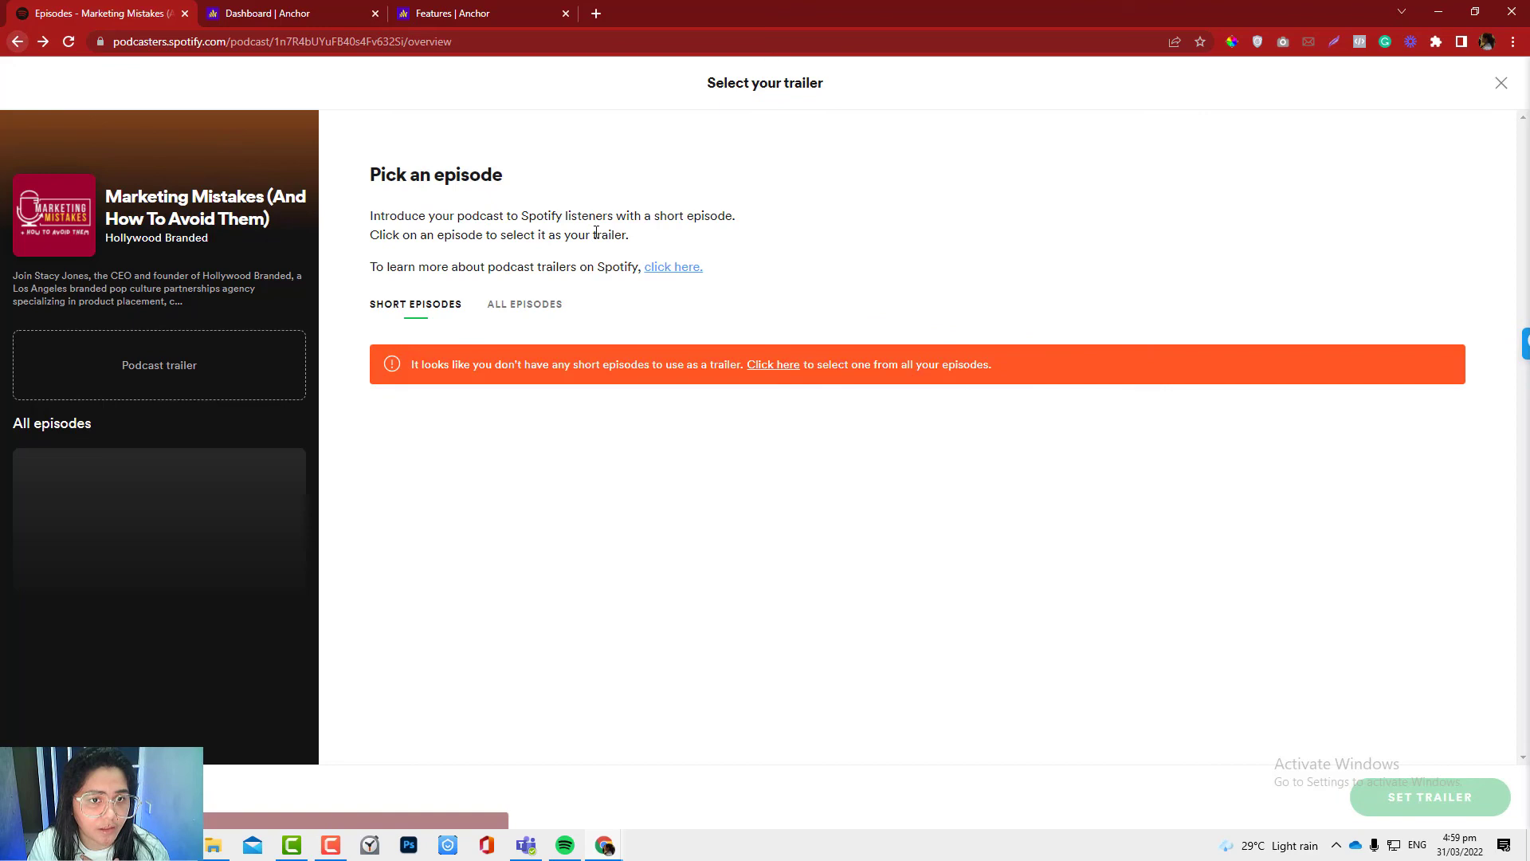
left_click(17, 41)
left_click(237, 348)
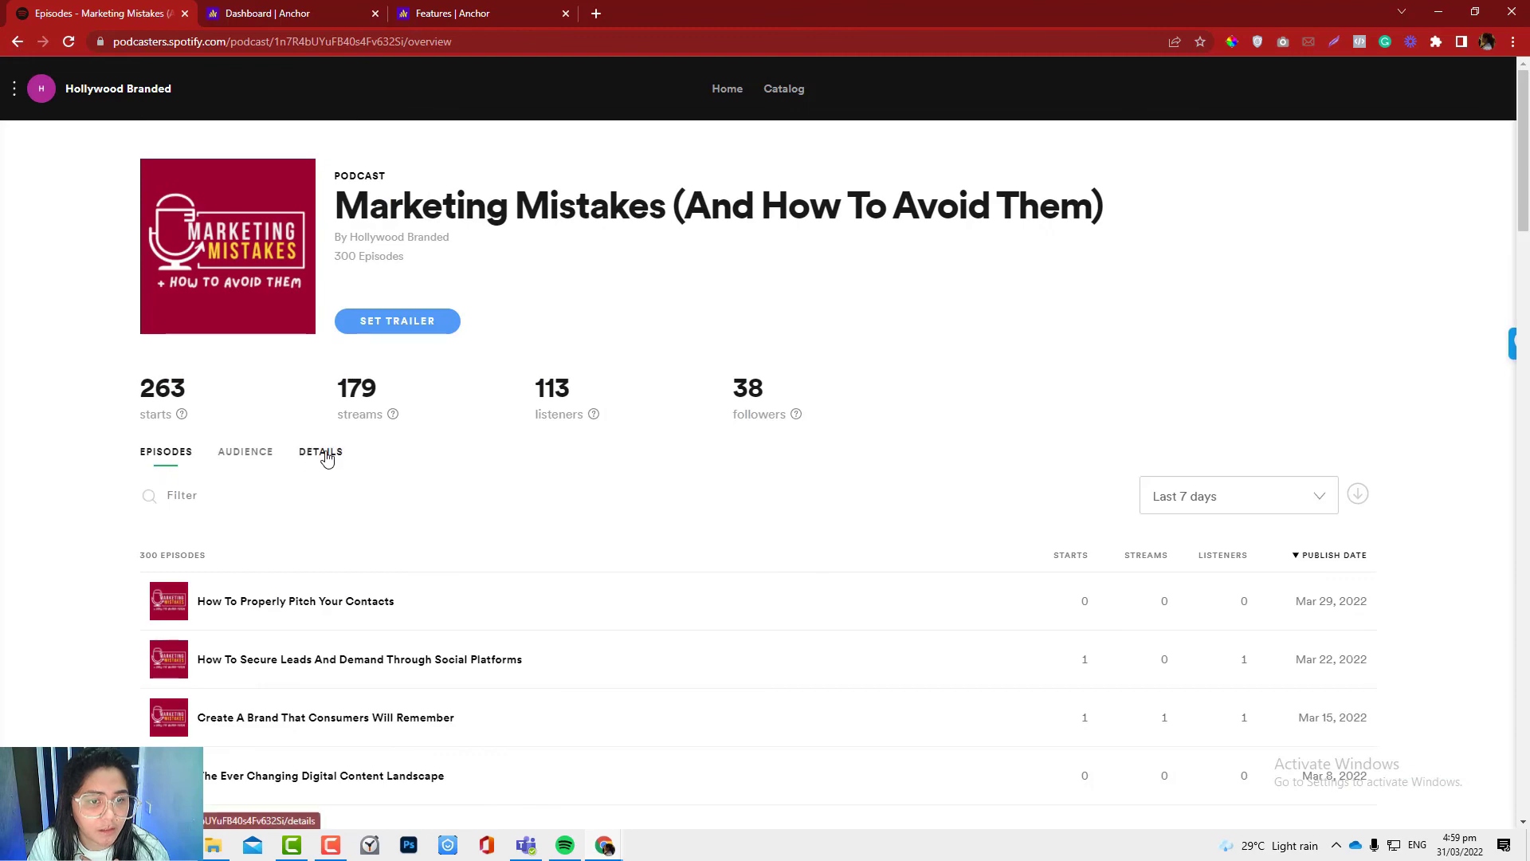
Step: On the Marketing Mistakes Details tab, highlight Anchor.fm as licensor / hosting provider in Podcast settings
left_click(320, 451)
scroll(427, 423, "down", 6)
scroll(470, 465, "down", 1)
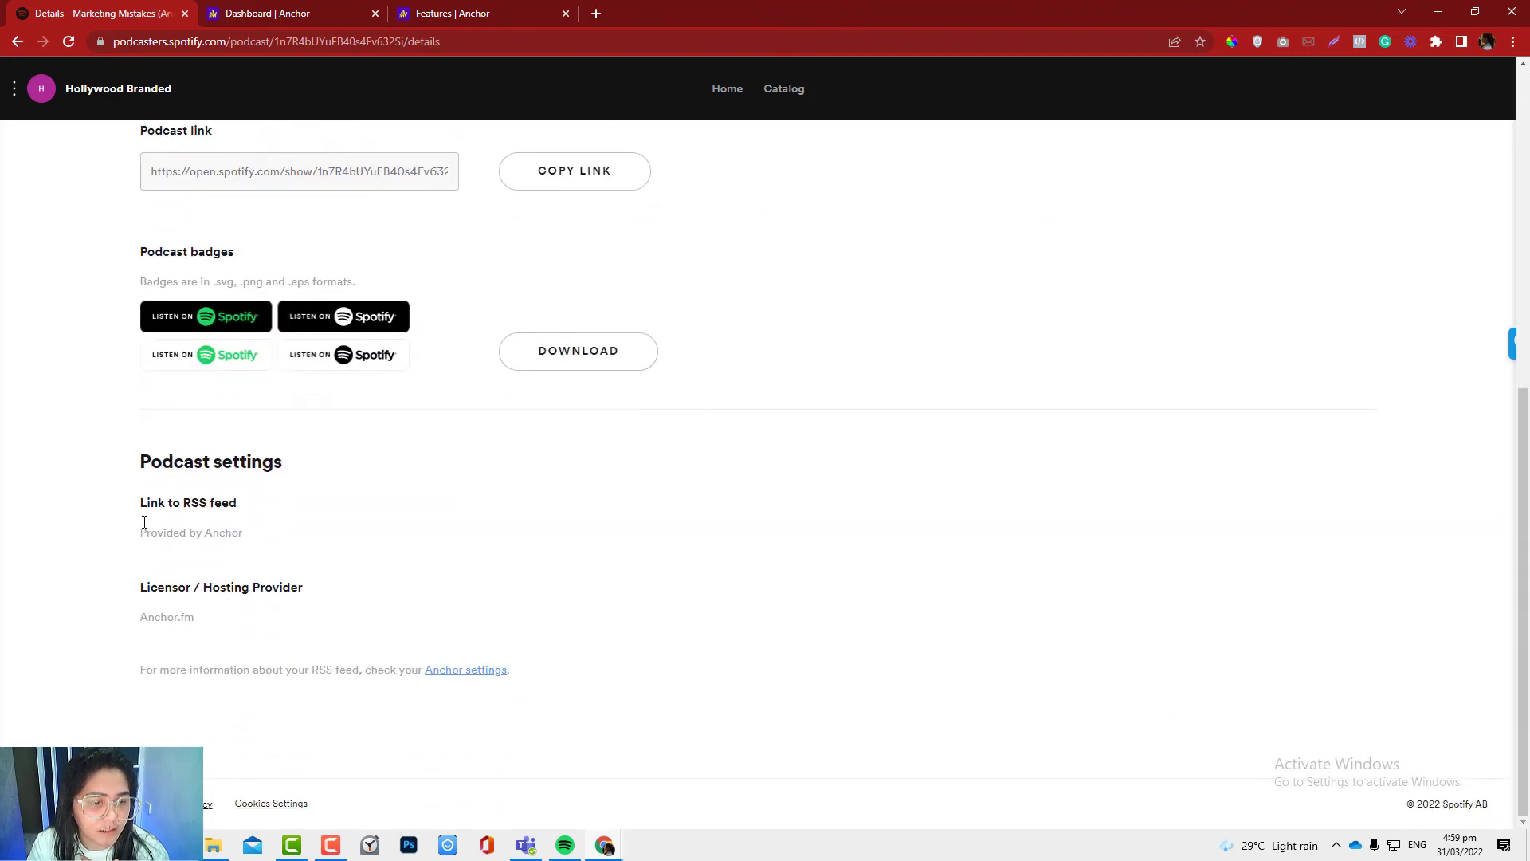
left_click_drag(144, 614, 215, 624)
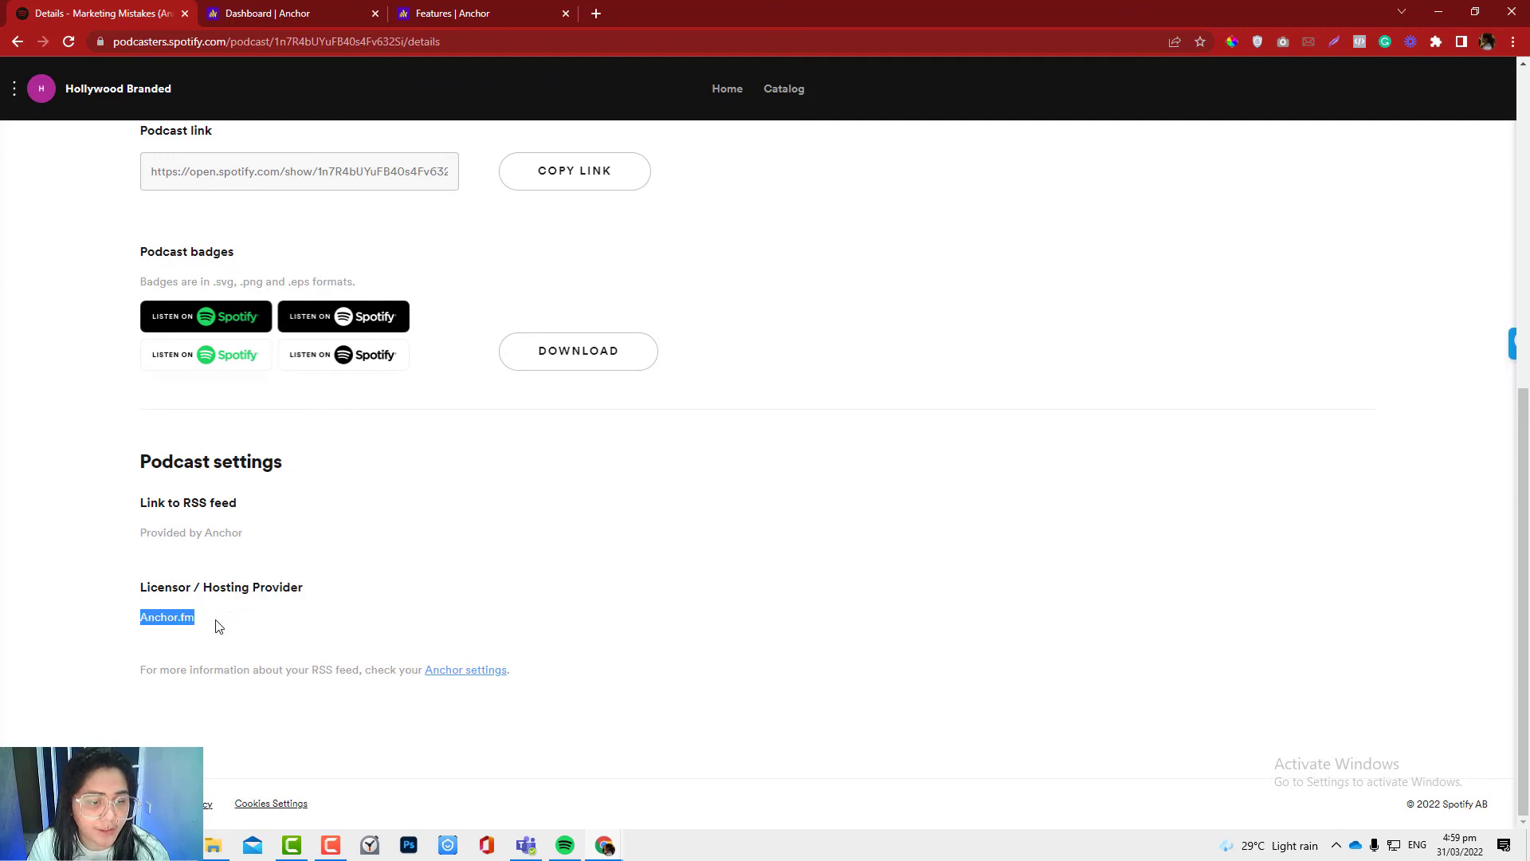
scroll(408, 611, "up", 4)
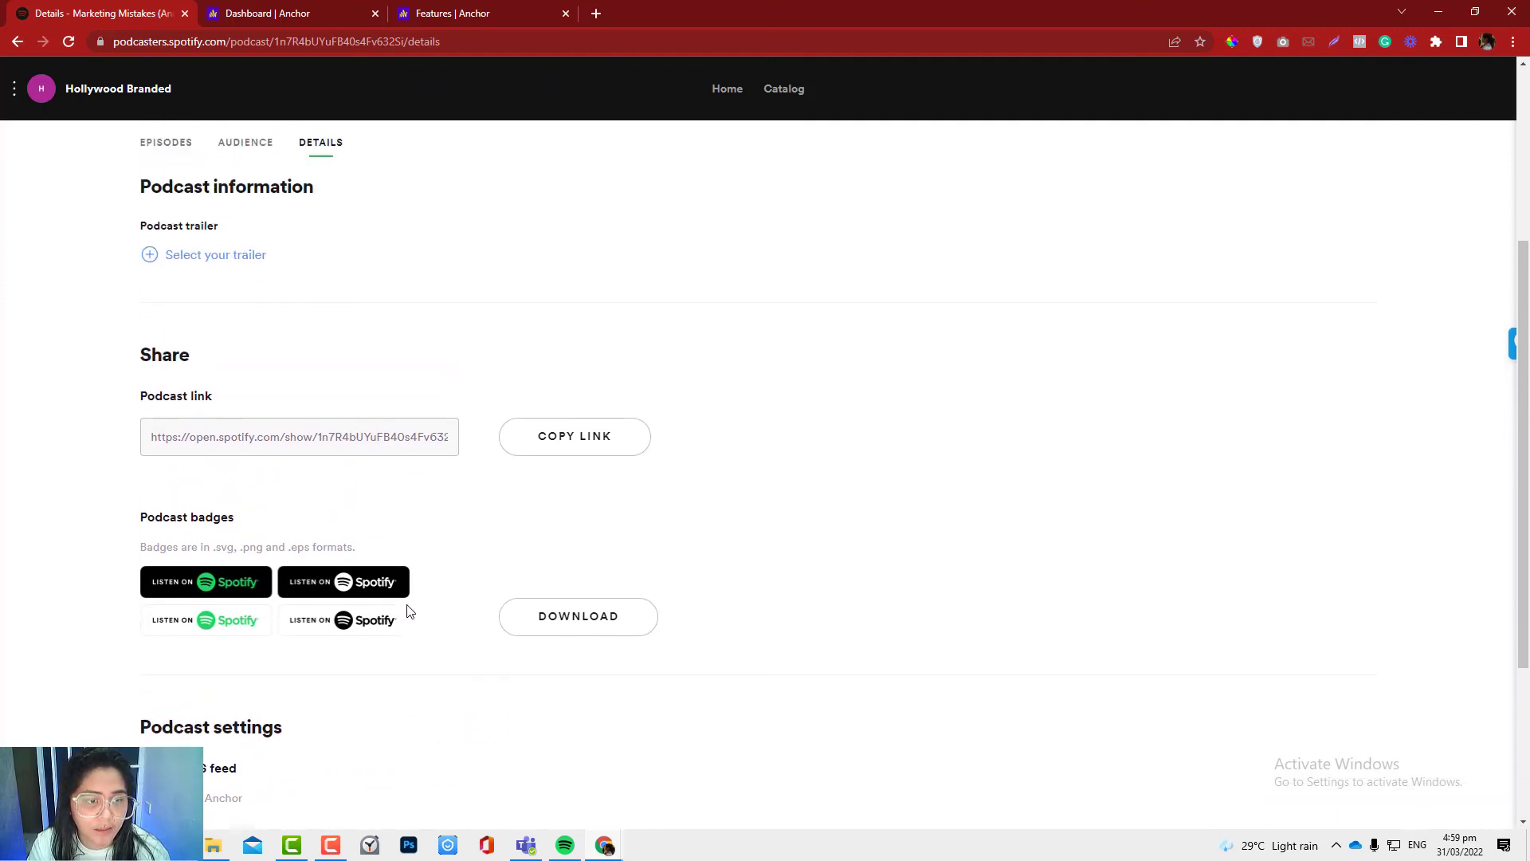
scroll(408, 611, "up", 3)
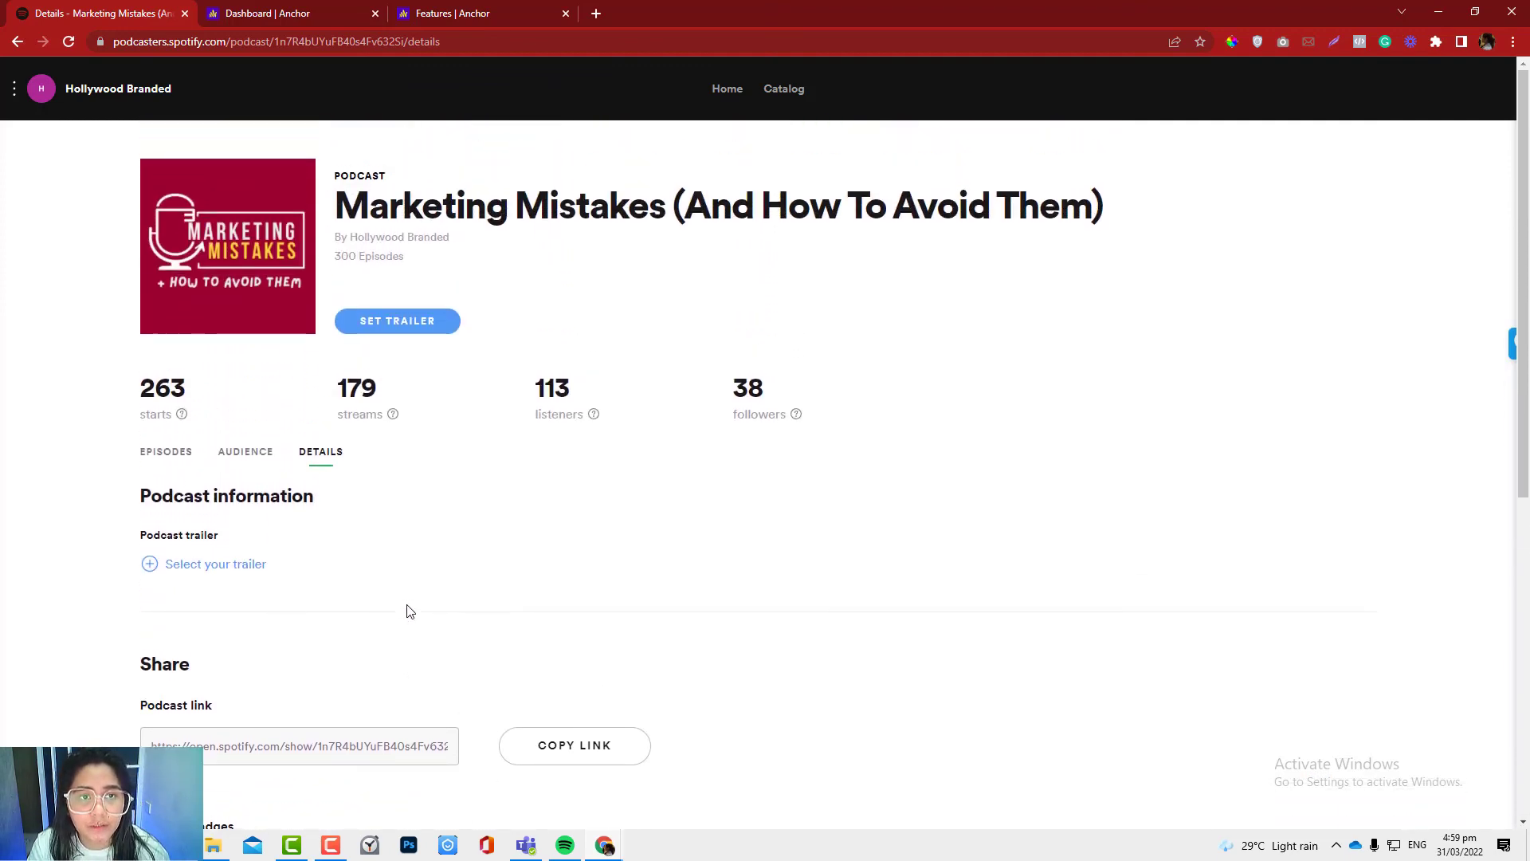